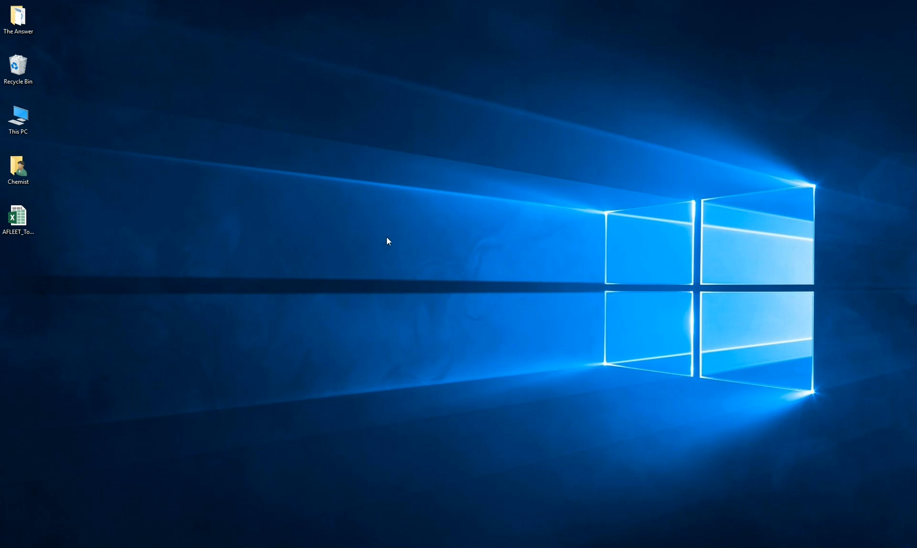
# - Open the AFLEET_Tool_2017 workbook from the desktop and go to its Inputs sheet
pyautogui.doubleClick(22, 225)
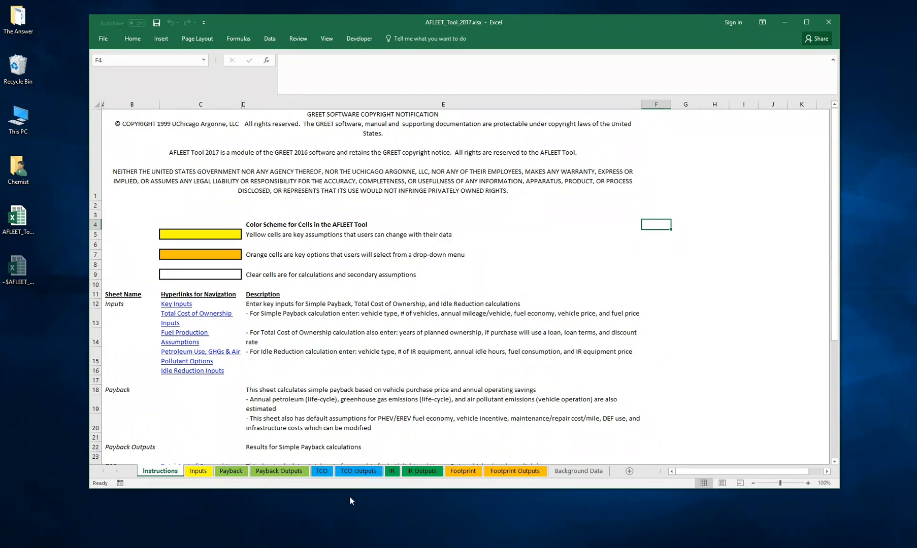
pyautogui.click(199, 471)
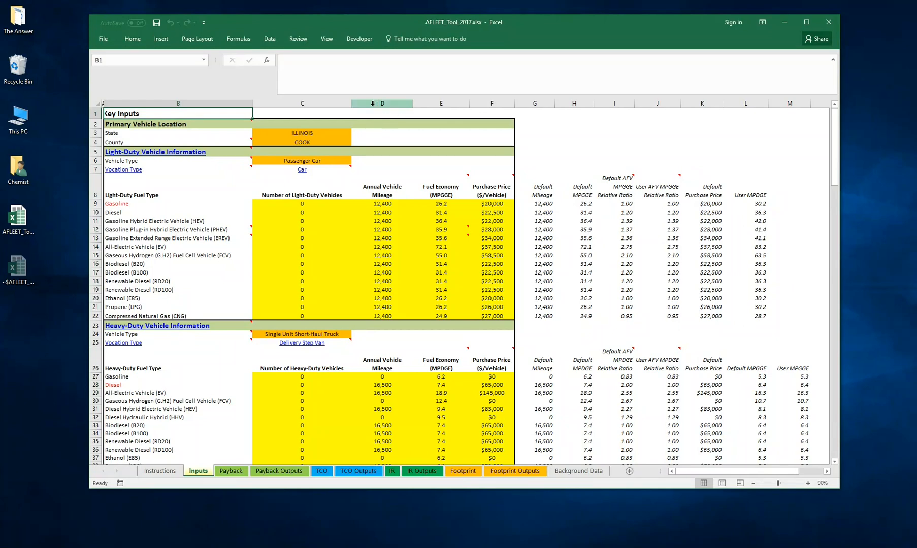
# - Examine the state options for the primary vehicle location and the light-duty and heavy-duty vehicle tables
pyautogui.click(322, 132)
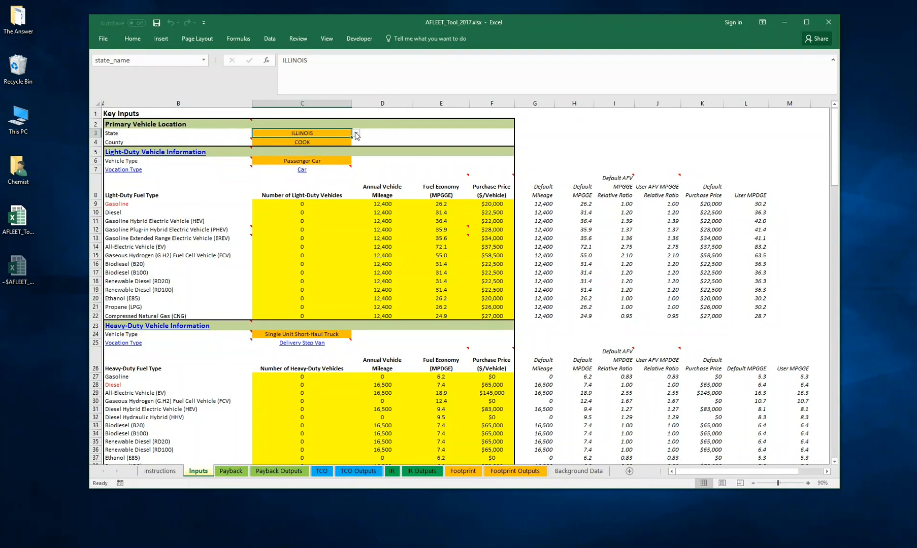
pyautogui.click(356, 135)
pyautogui.click(356, 134)
pyautogui.click(382, 133)
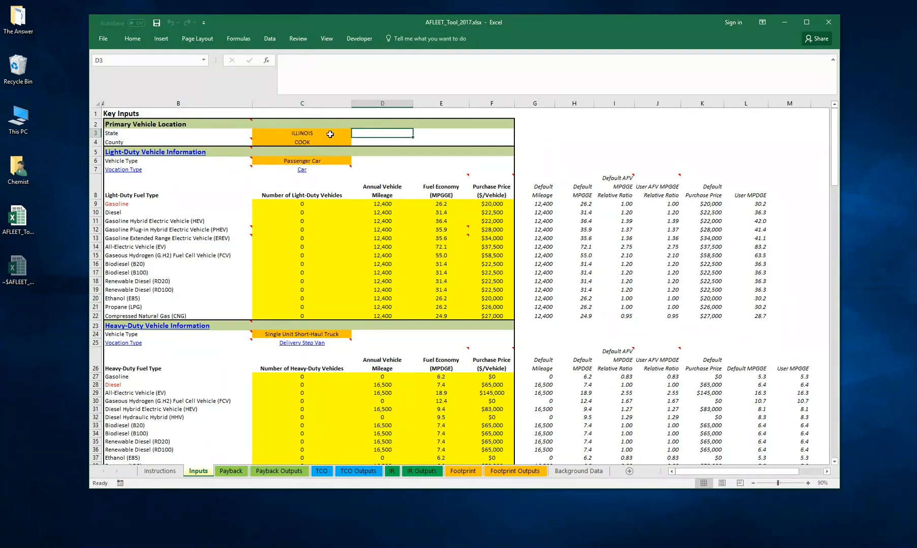
pyautogui.moveTo(238, 172)
pyautogui.scroll(-1, 225, 182)
pyautogui.moveTo(127, 124)
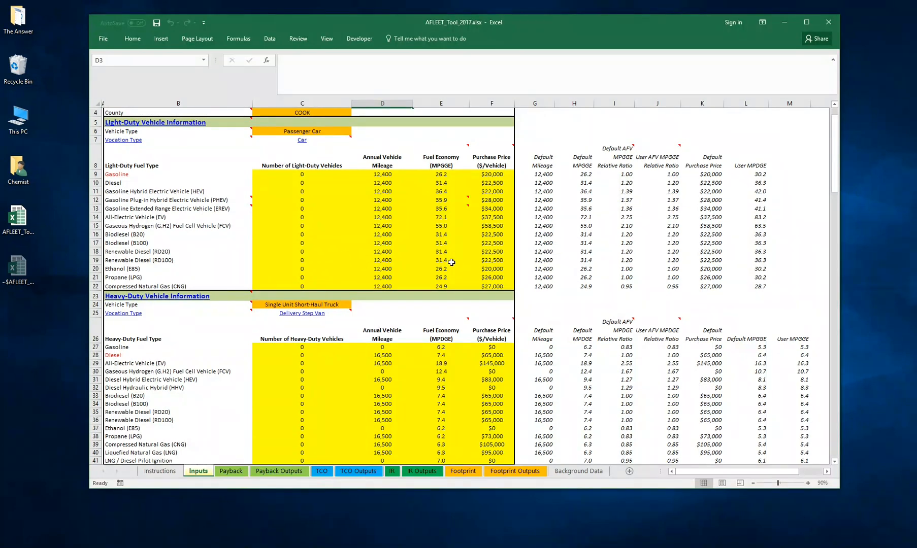
pyautogui.scroll(-1, 338, 256)
pyautogui.scroll(1, 343, 243)
# - Set the number of light-duty vehicles to 10 for Gasoline, Gasoline Plug-in Hybrid (PHEV) and Biodiesel (B20)
pyautogui.click(307, 175)
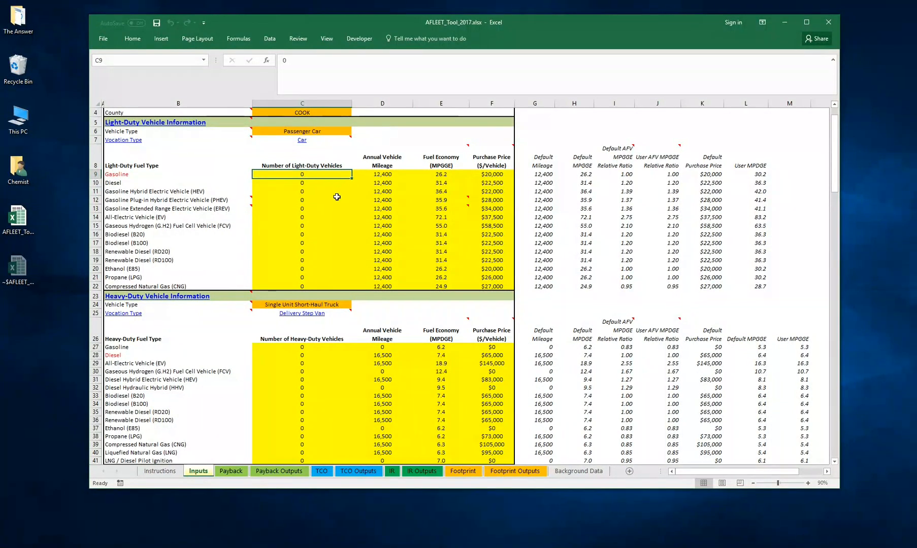
pyautogui.write('10')
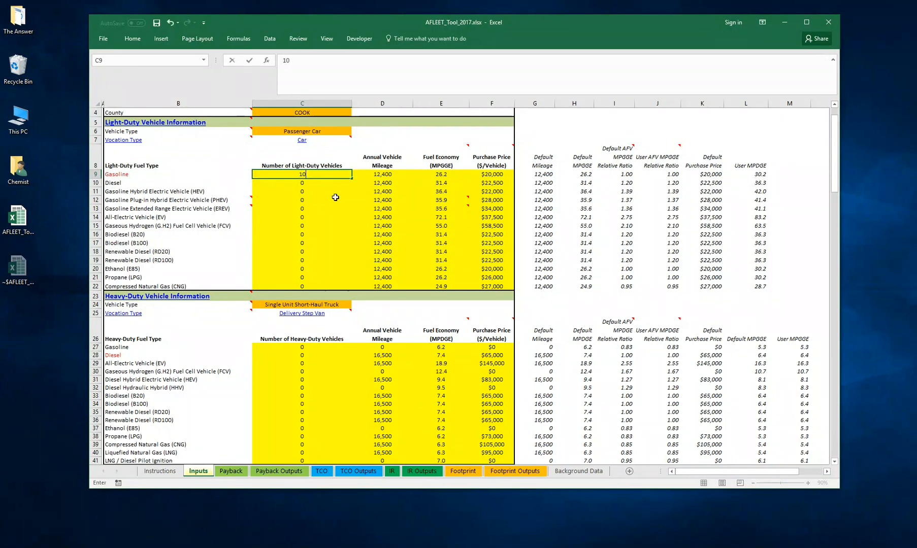
pyautogui.press('Return')
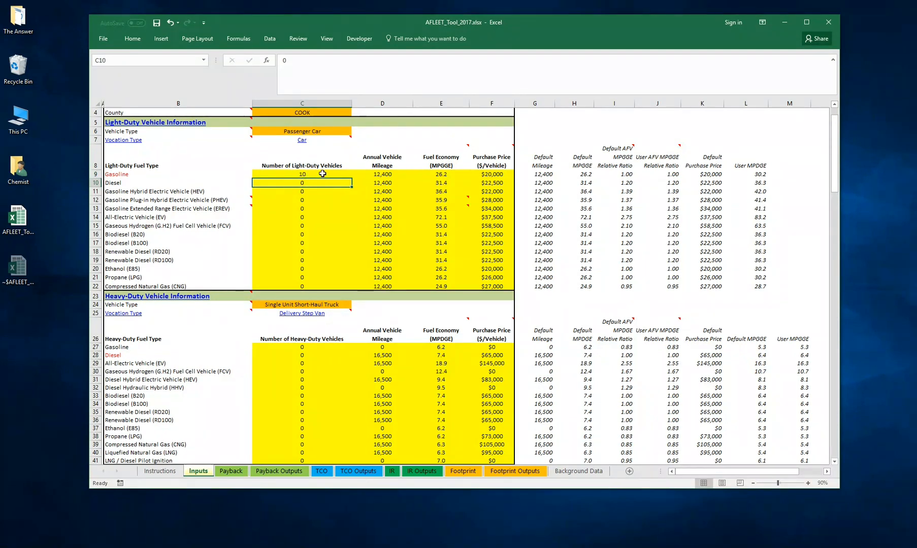
pyautogui.click(305, 201)
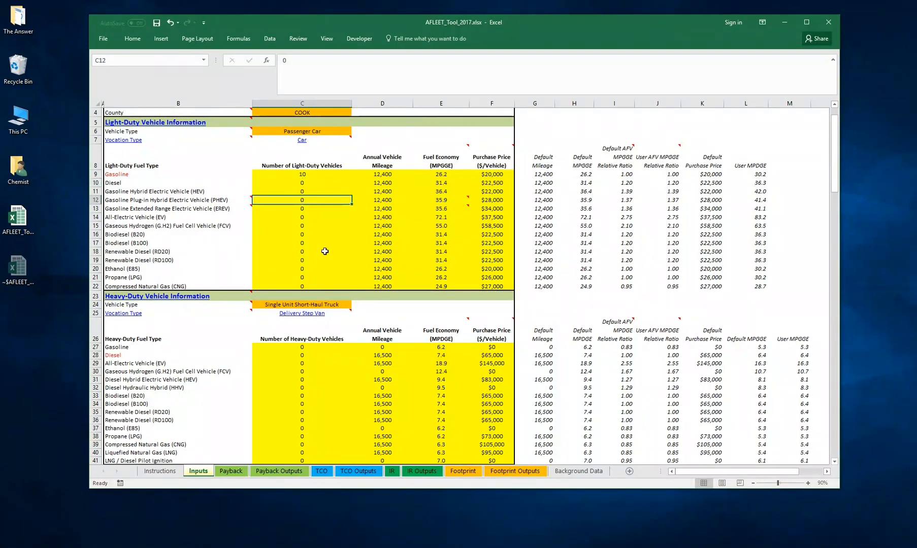
pyautogui.write('10')
pyautogui.press('Return')
pyautogui.press('Return')
pyautogui.press('Return')
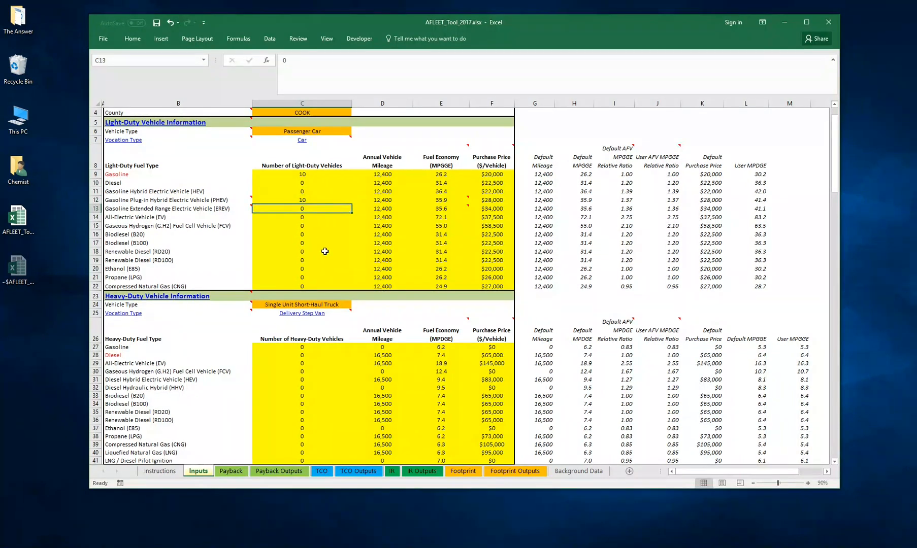
pyautogui.press('Return')
pyautogui.write('1')
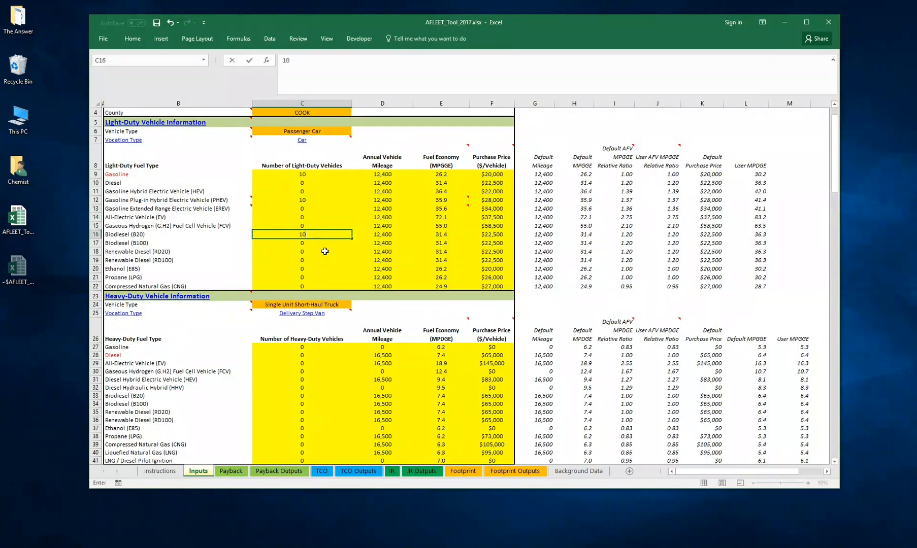
pyautogui.press('Return')
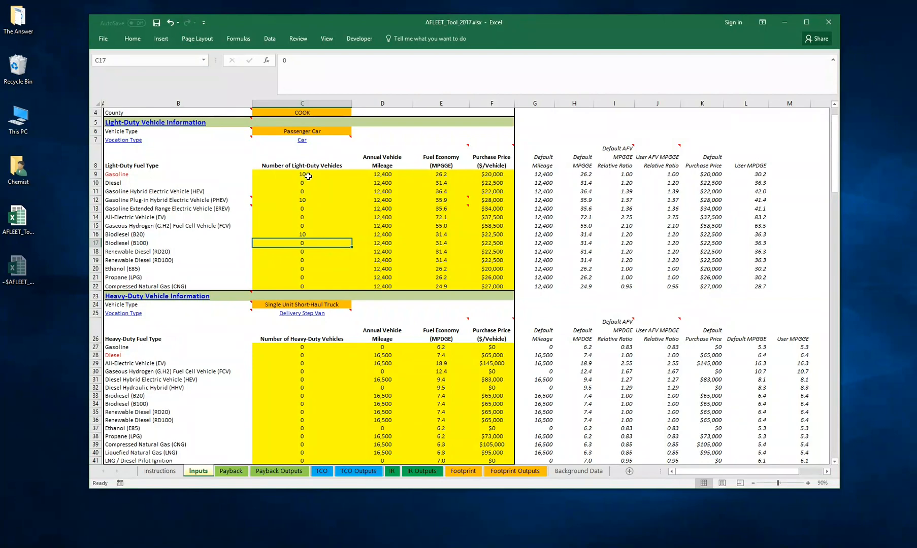
# - Reset the light-duty vehicle counts to 0 from Gasoline through Biodiesel (B20) by filling the Gasoline value down
pyautogui.click(308, 201)
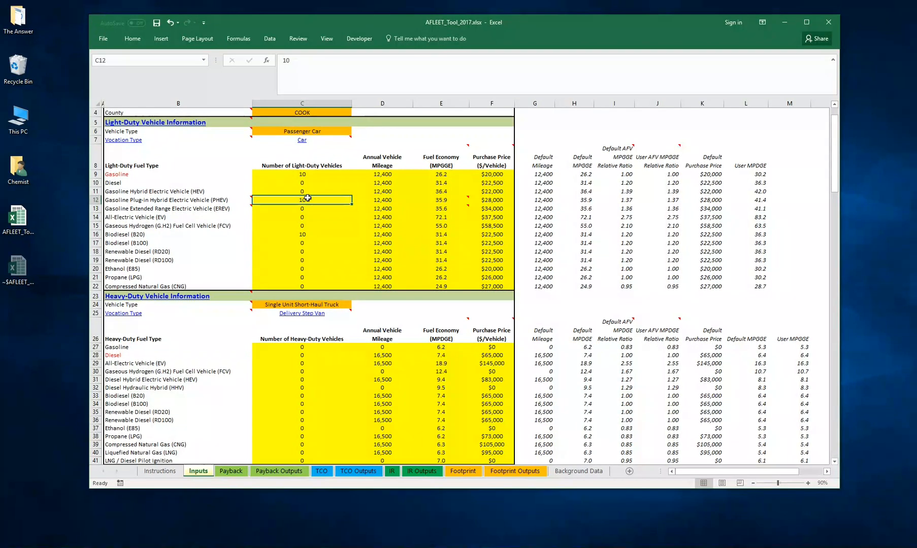
pyautogui.click(304, 176)
pyautogui.write('0')
pyautogui.press('Return')
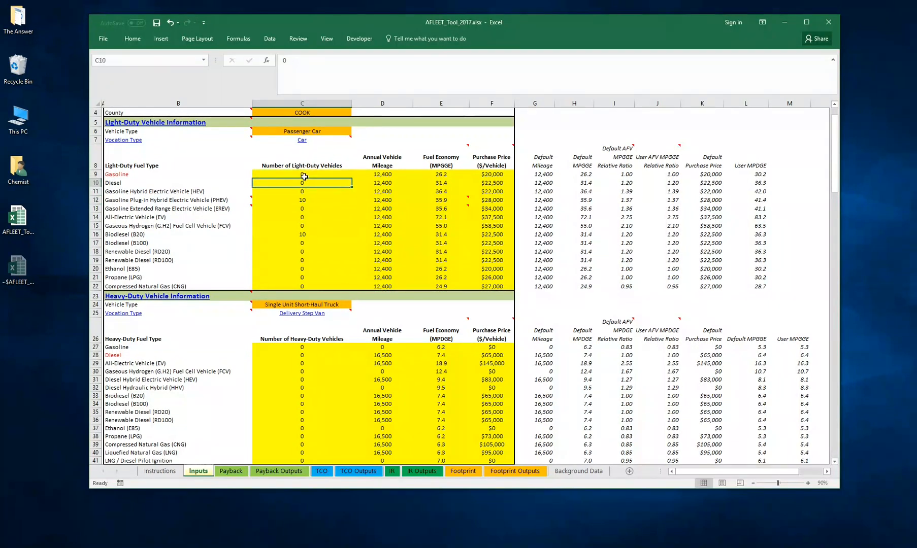
pyautogui.press('Up')
pyautogui.hotkey('shift', 'Down')
pyautogui.hotkey('shift', 'Down')
pyautogui.hotkey('shift', 'Down')
pyautogui.hotkey('shift', 'Down')
pyautogui.hotkey('shift', 'Down')
pyautogui.hotkey('shift', 'Down')
pyautogui.hotkey('shift', 'Down')
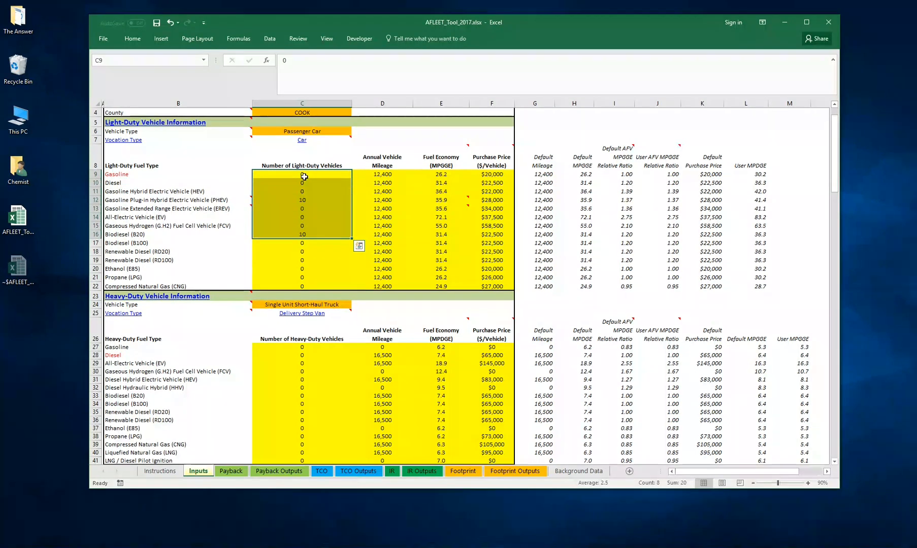
pyautogui.hotkey('ctrl', 'd')
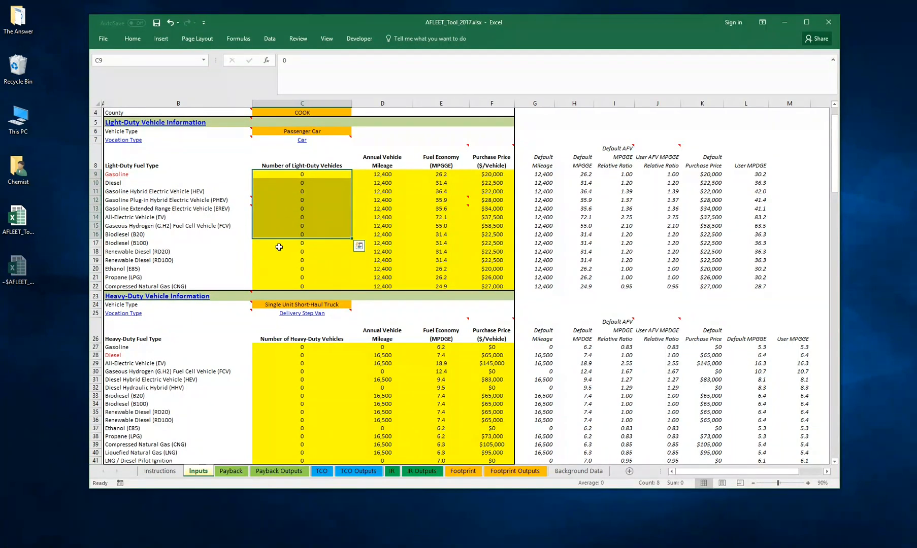
pyautogui.click(303, 246)
# - Select Single Unit Short-Haul Truck as the heavy-duty vehicle type
pyautogui.scroll(-4, 260, 311)
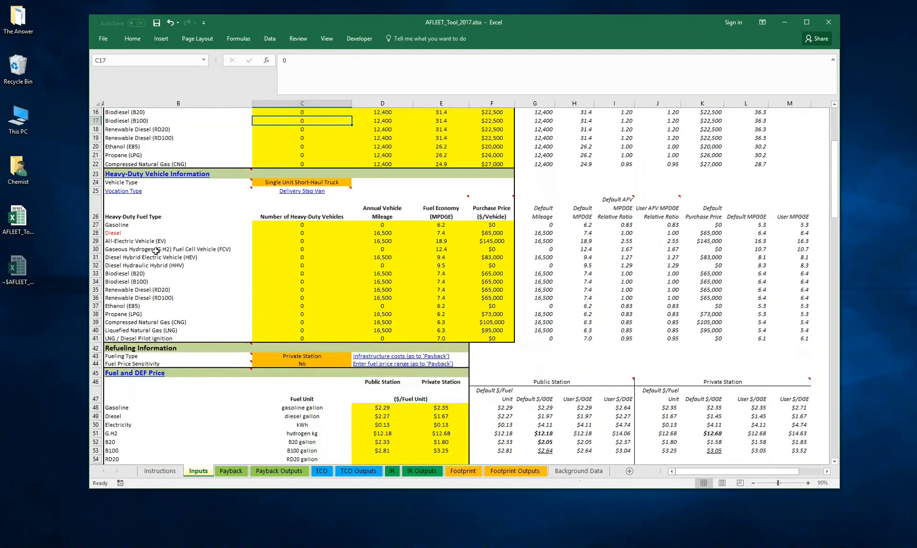
pyautogui.click(324, 184)
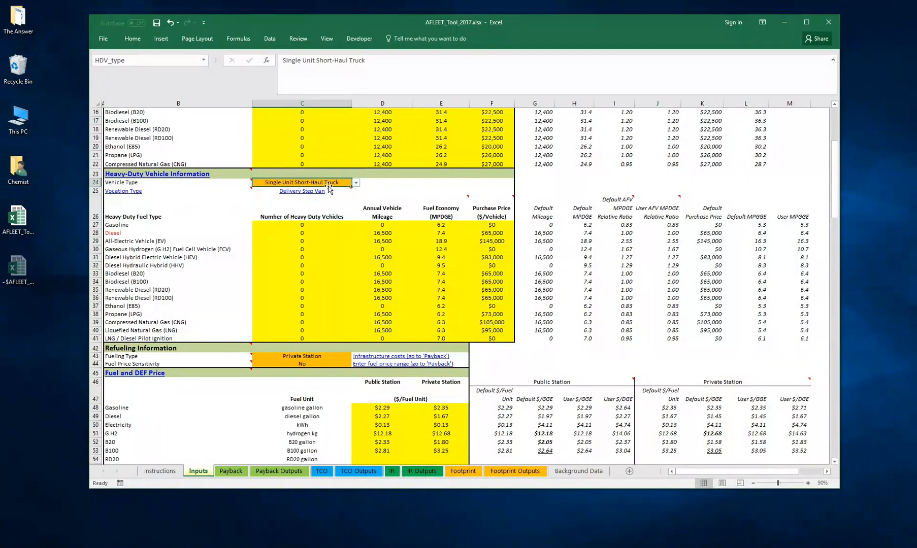
pyautogui.click(356, 184)
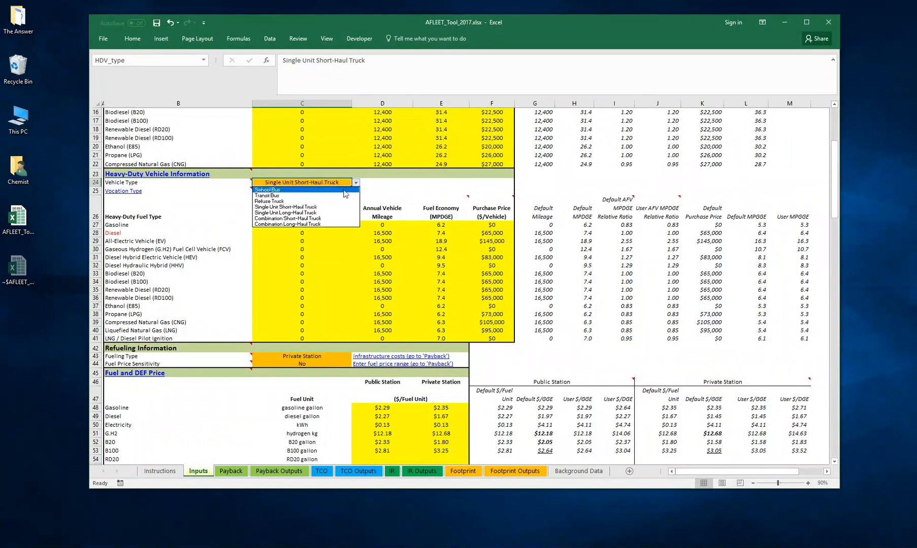
pyautogui.click(295, 207)
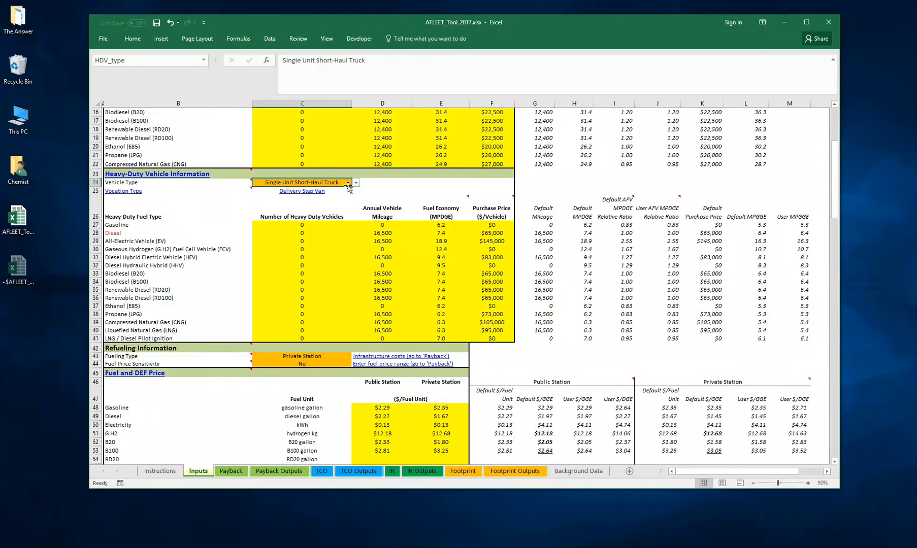
# - In the Vehicle Vocation Selection lookup table, change the Single Unit Short-Haul Truck vocation to Fire Truck, and return to the Inputs sheet
pyautogui.click(314, 193)
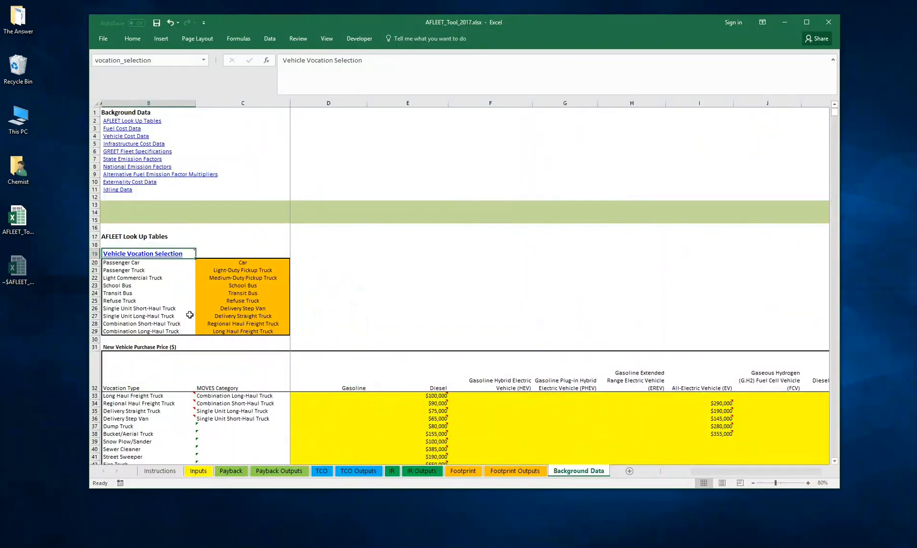
pyautogui.click(140, 311)
pyautogui.click(231, 308)
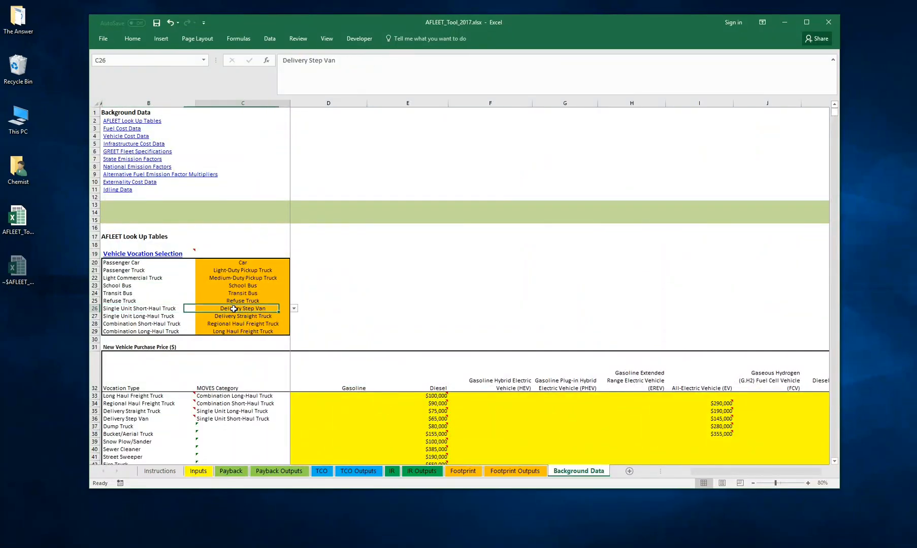
pyautogui.click(294, 309)
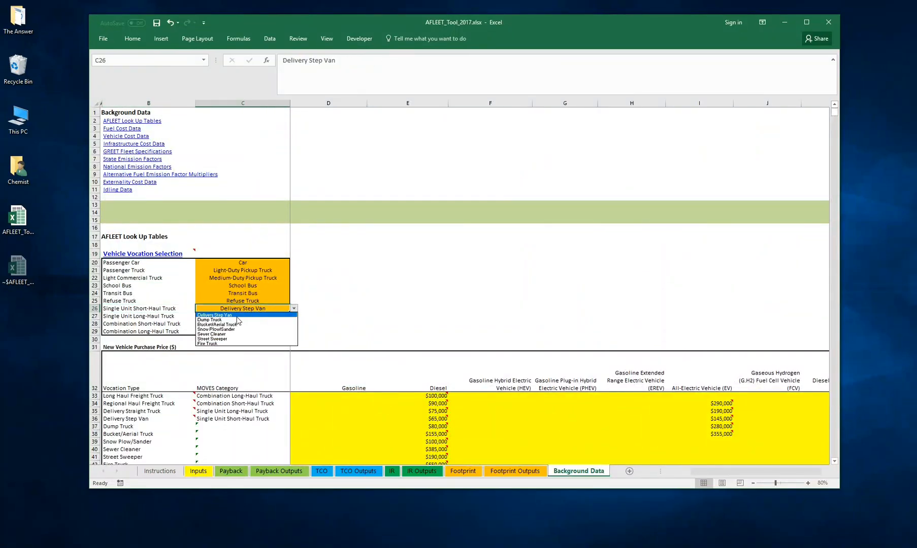
pyautogui.click(228, 344)
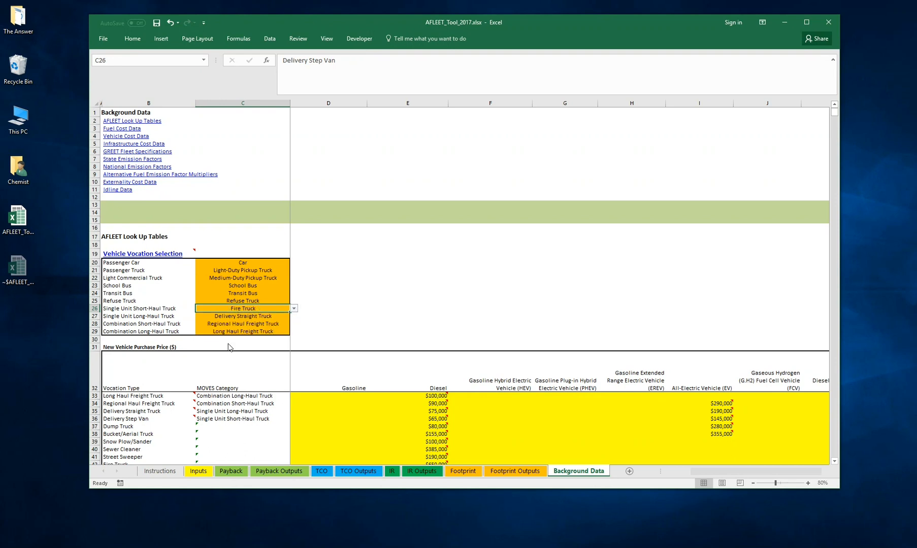
pyautogui.click(312, 301)
pyautogui.click(249, 314)
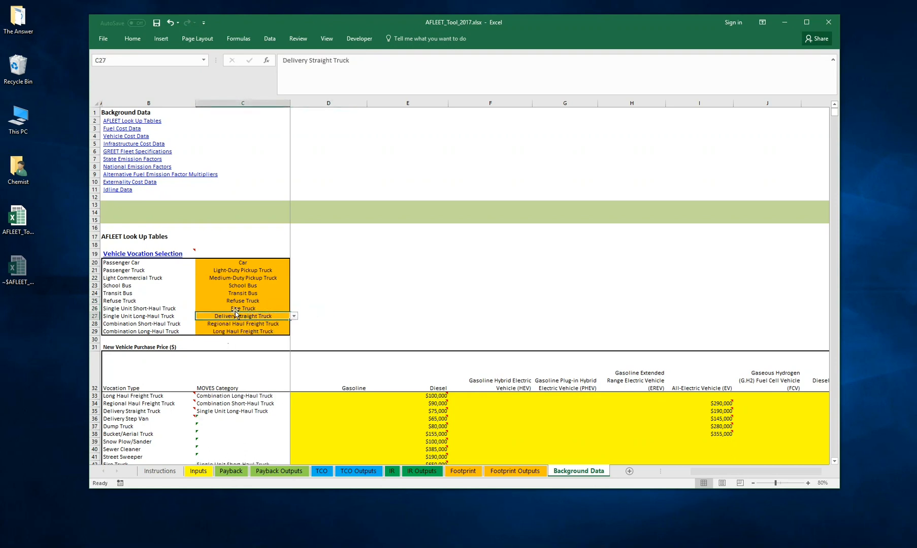
pyautogui.click(237, 307)
pyautogui.click(319, 302)
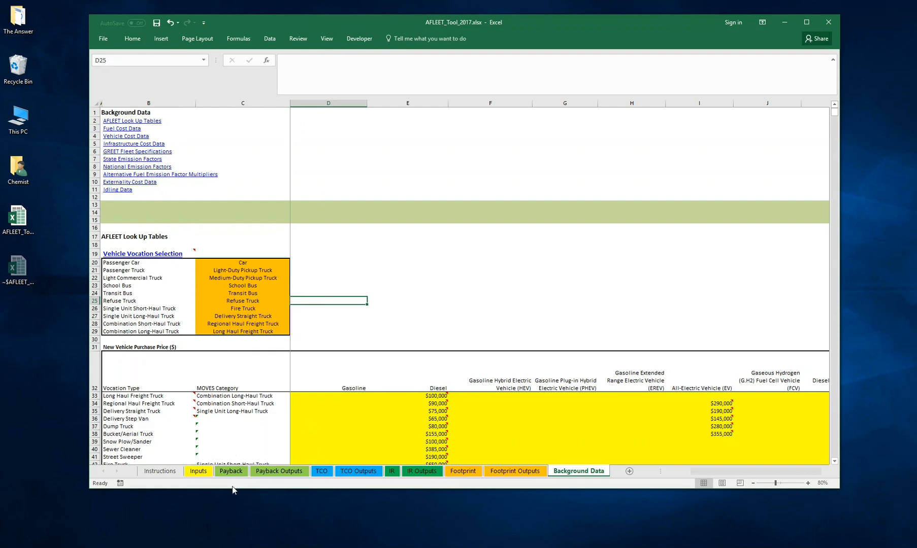
pyautogui.click(199, 472)
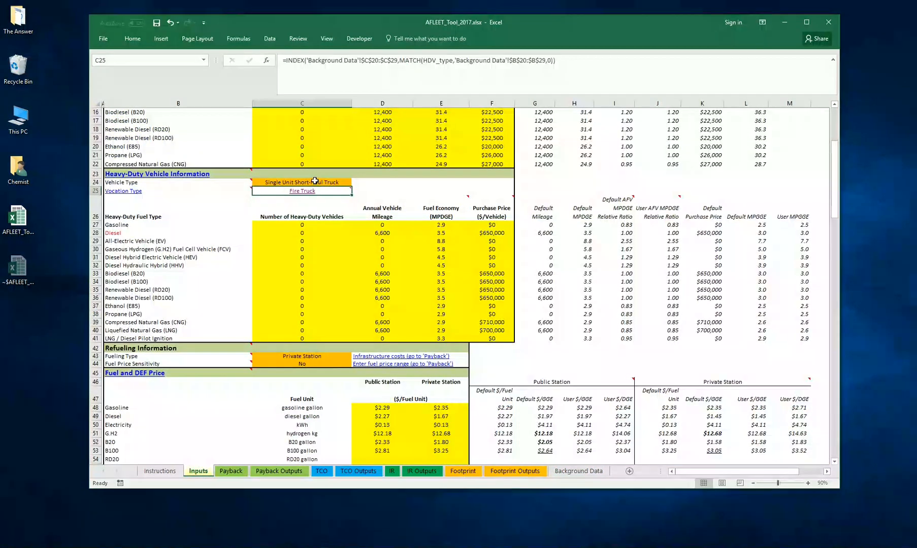
# - Set the number of heavy-duty vehicles to 1 for the Diesel fuel type
pyautogui.click(293, 217)
pyautogui.scroll(1, 313, 216)
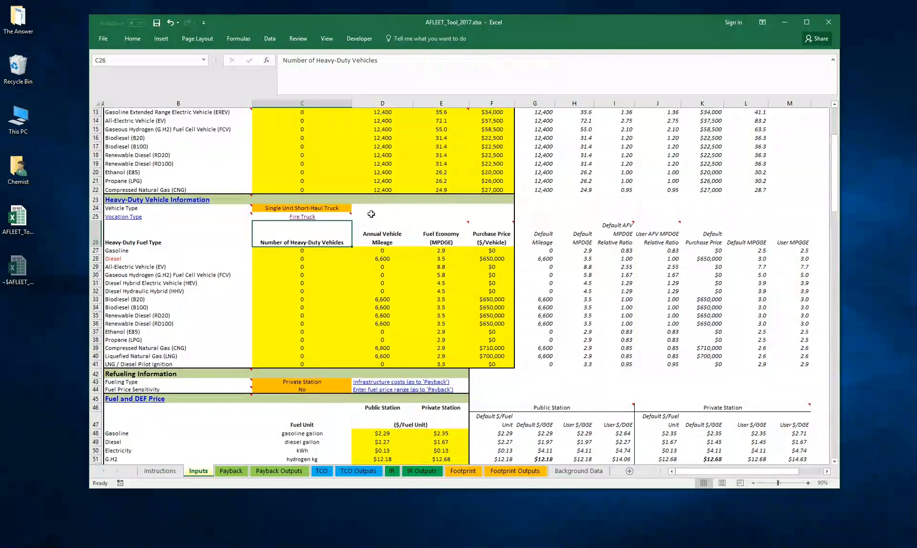
pyautogui.click(366, 217)
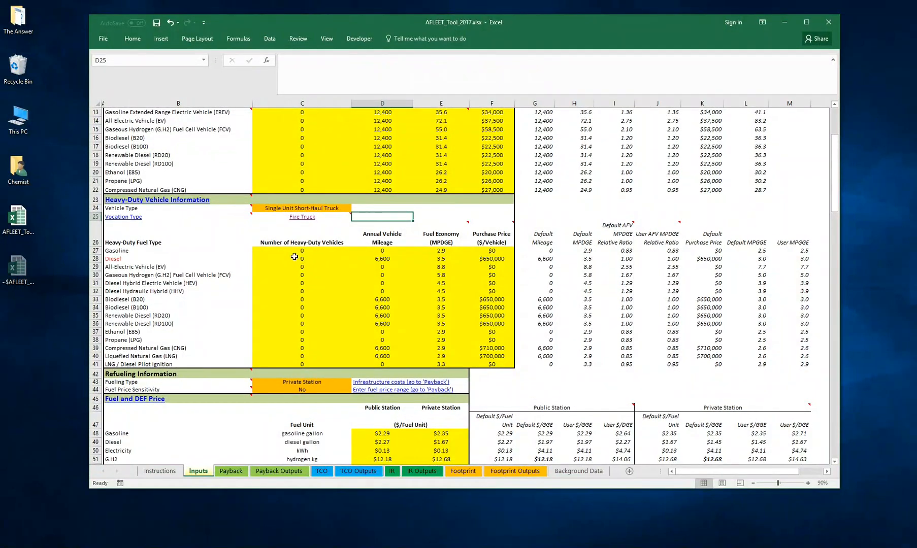
pyautogui.scroll(-1, 304, 238)
pyautogui.click(302, 233)
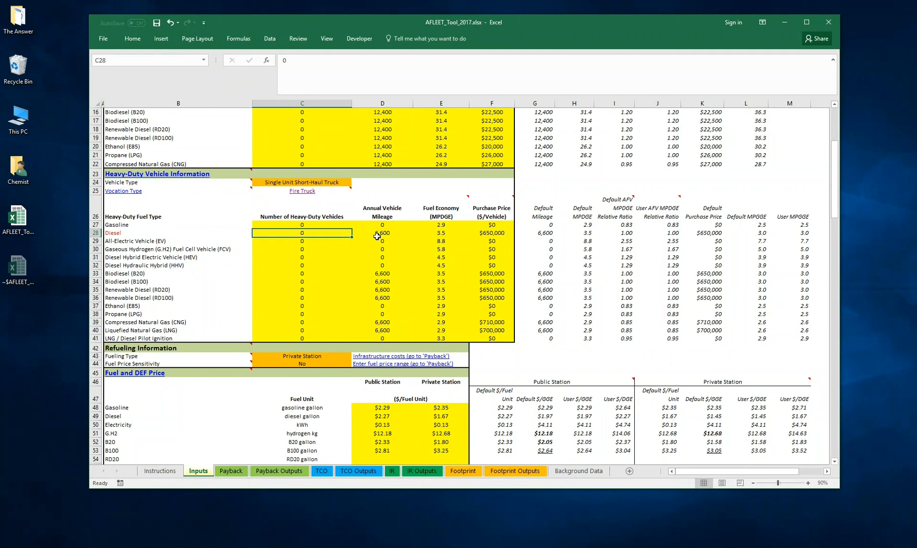
pyautogui.write('1')
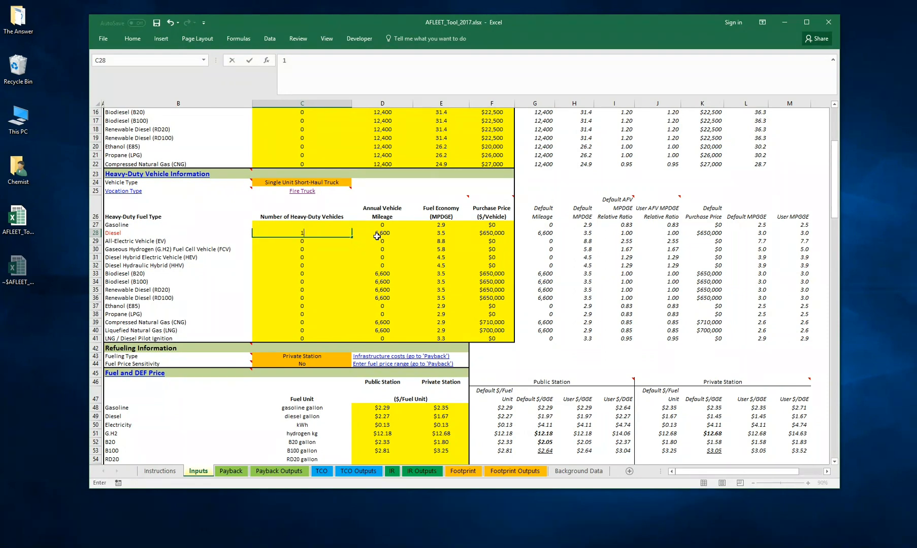
pyautogui.press('Return')
pyautogui.press('Up')
pyautogui.press('Up')
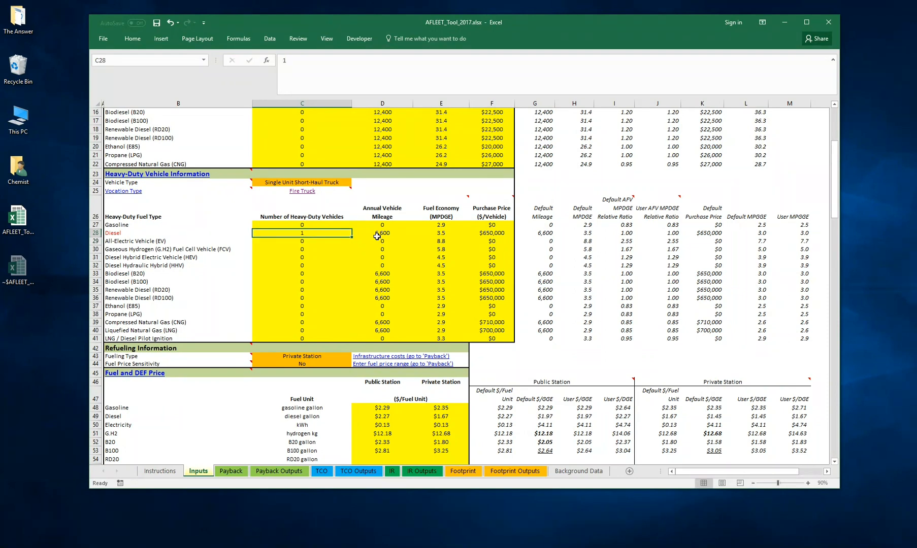
pyautogui.press('Down')
pyautogui.press('Left')
pyautogui.press('Right')
pyautogui.press('Left')
pyautogui.press('Right')
pyautogui.press('Left')
pyautogui.press('Right')
pyautogui.press('Left')
pyautogui.press('Right')
pyautogui.press('Left')
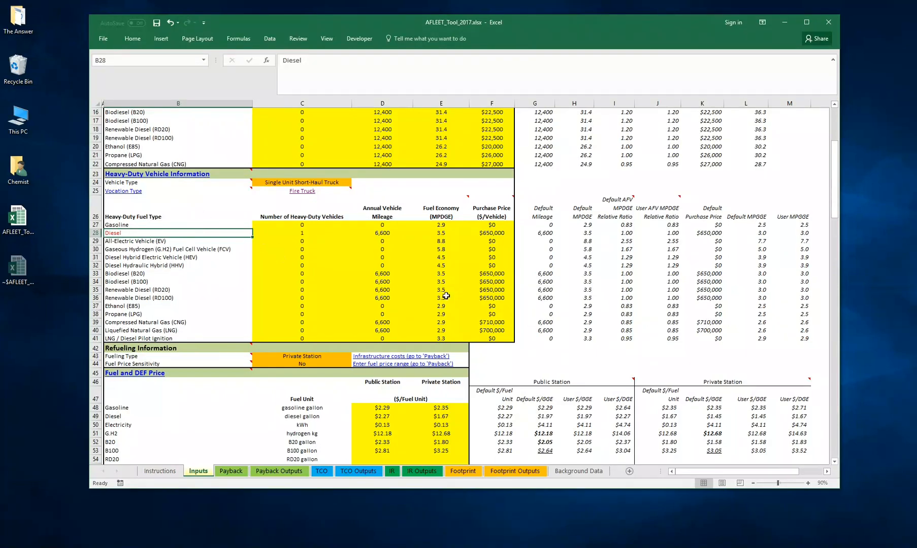
# - Fill the Diesel heavy-duty vehicle count of 1 down through LNG / Diesel Pilot Ignition
pyautogui.click(306, 234)
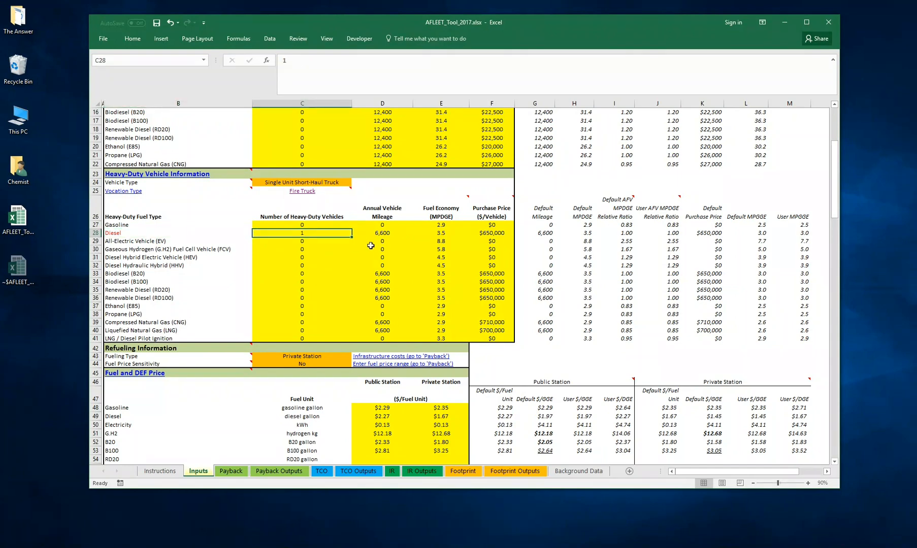
pyautogui.hotkey('shift', 'Down')
pyautogui.hotkey('shift', 'Down')
pyautogui.hotkey('shift', 'Down')
pyautogui.hotkey('shift', 'Down')
pyautogui.hotkey('shift', 'Down')
pyautogui.hotkey('shift', 'Down')
pyautogui.hotkey('shift', 'Down')
pyautogui.hotkey('shift', 'Down')
pyautogui.hotkey('shift', 'Down')
pyautogui.hotkey('shift', 'Down')
pyautogui.hotkey('shift', 'Down')
pyautogui.hotkey('shift', 'Down')
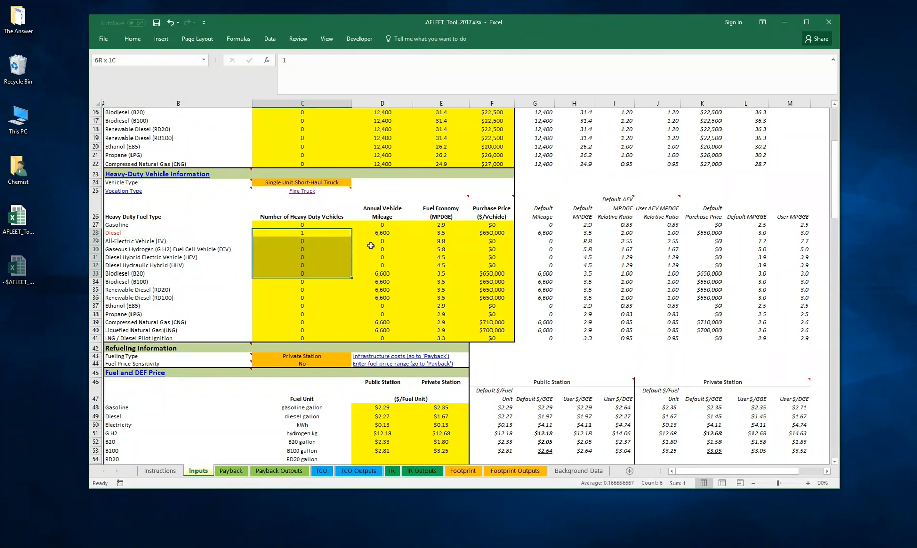
pyautogui.hotkey('shift', 'Down')
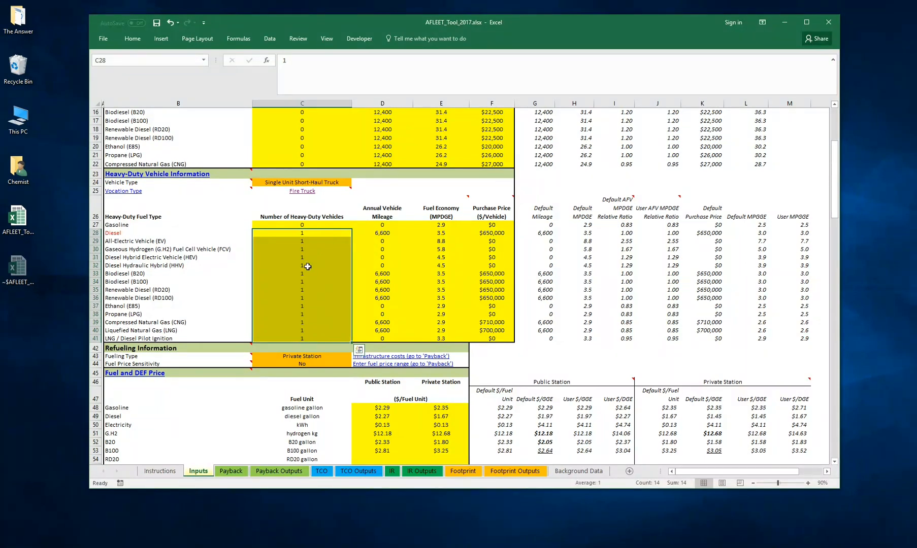
pyautogui.click(306, 284)
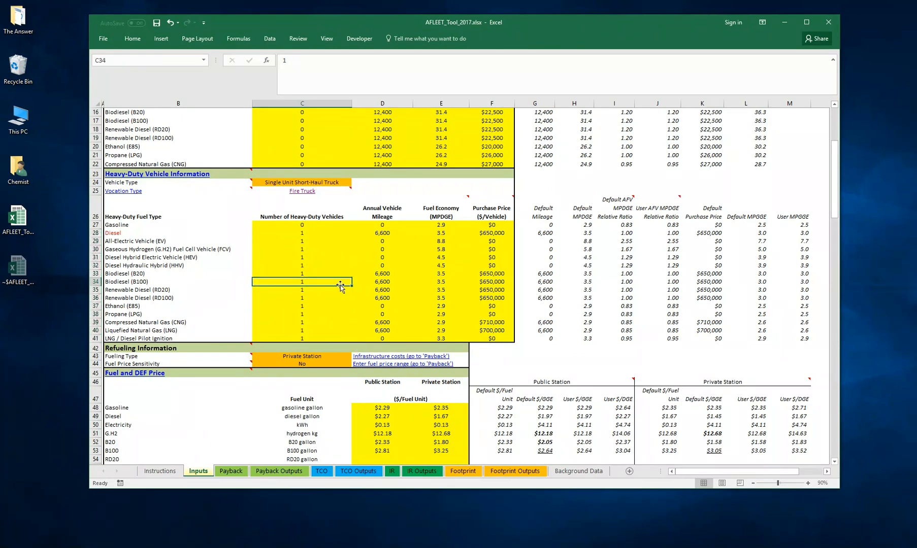
# - Set the number of heavy-duty vehicles to 0 for the All-Electric Vehicle (EV) fuel type
pyautogui.scroll(-5, 340, 287)
pyautogui.scroll(5, 325, 284)
pyautogui.scroll(-1, 325, 282)
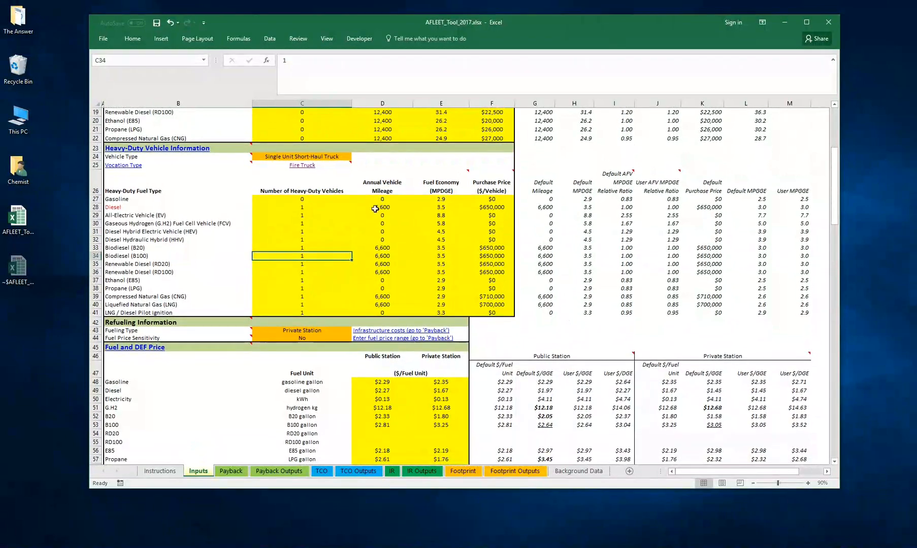
pyautogui.scroll(1, 360, 248)
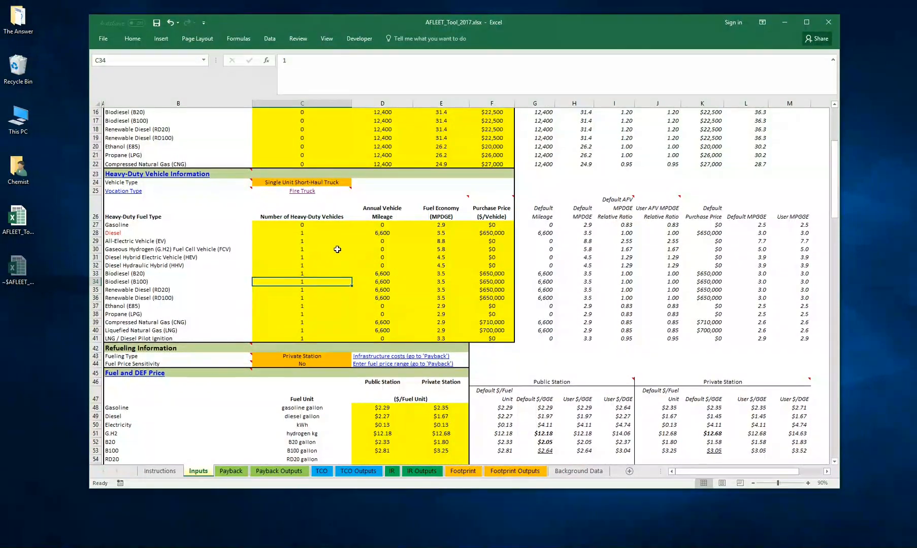
pyautogui.click(388, 241)
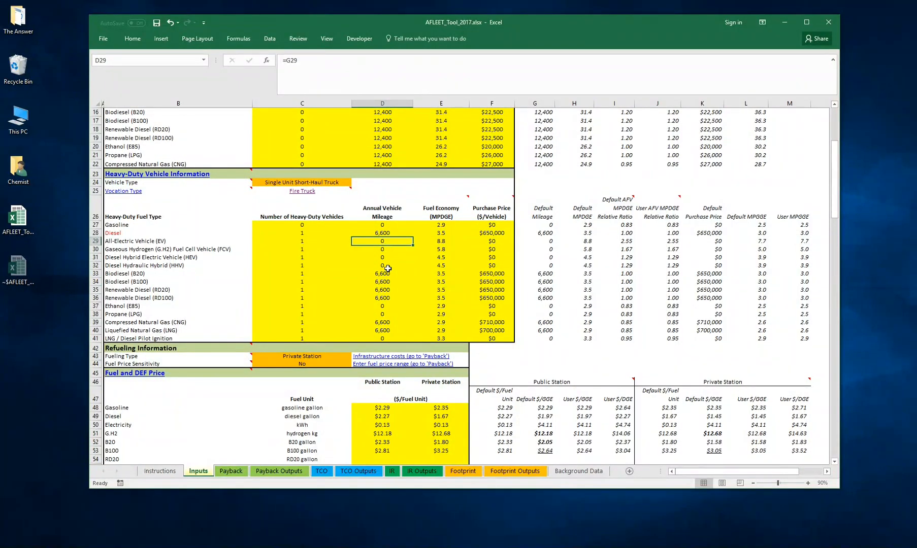
pyautogui.click(295, 243)
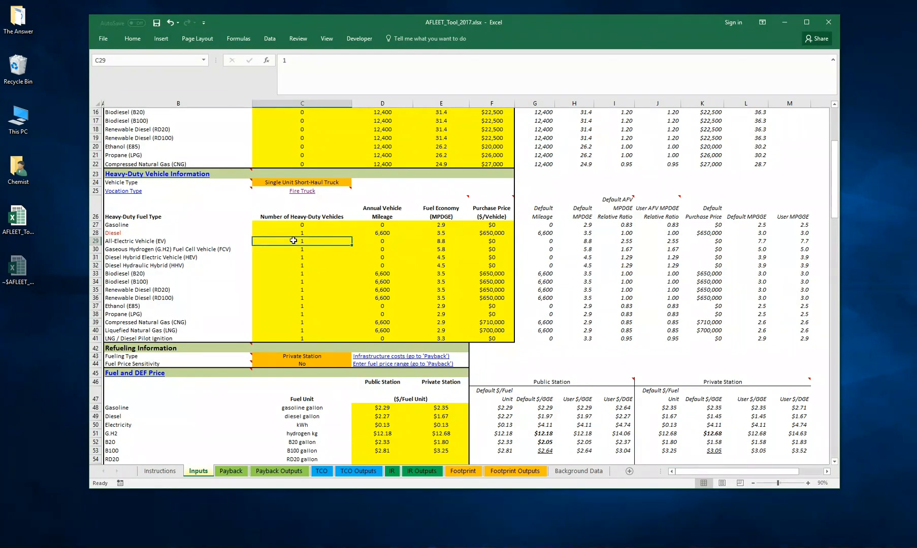
pyautogui.write('0')
pyautogui.press('Return')
pyautogui.click(294, 241)
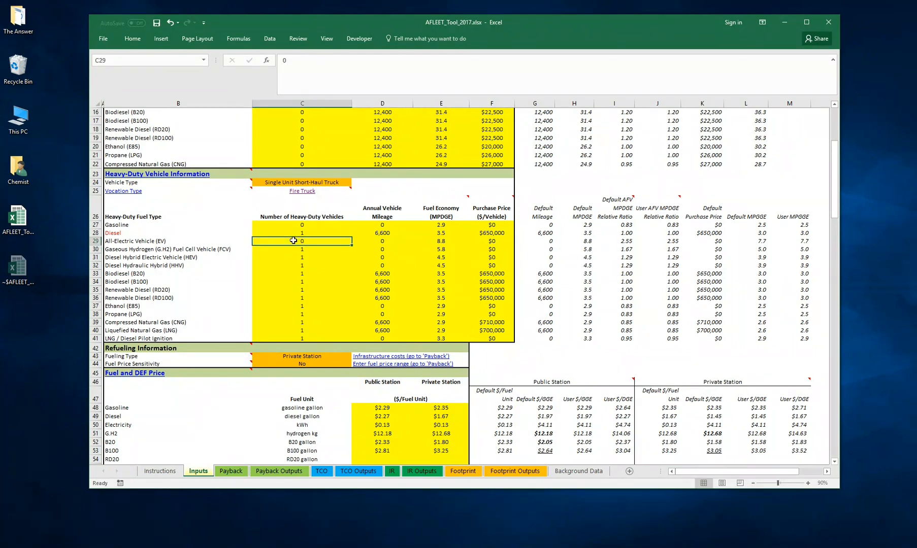
# - Try an annual mileage of =6600 for the heavy-duty EV, filling it down through Diesel Hydraulic Hybrid (HHV)
pyautogui.click(386, 233)
pyautogui.moveTo(412, 238); pyautogui.dragTo(409, 269)
pyautogui.click(391, 232)
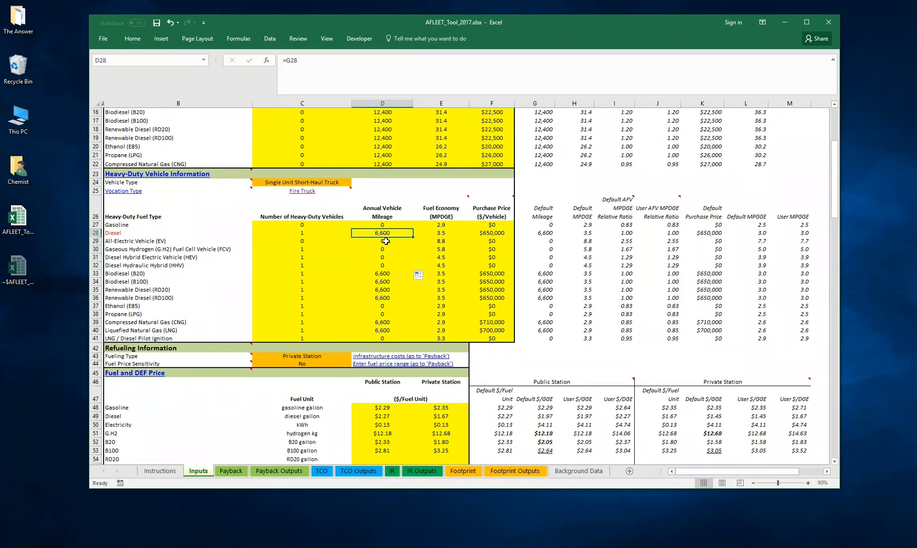
pyautogui.click(385, 241)
pyautogui.write('=66')
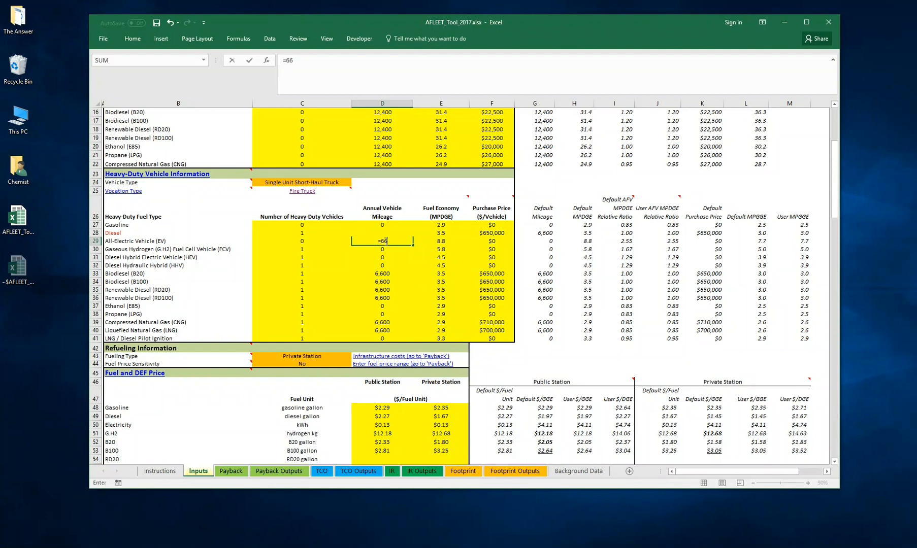
pyautogui.write('00')
pyautogui.hotkey('ctrl', 'Return')
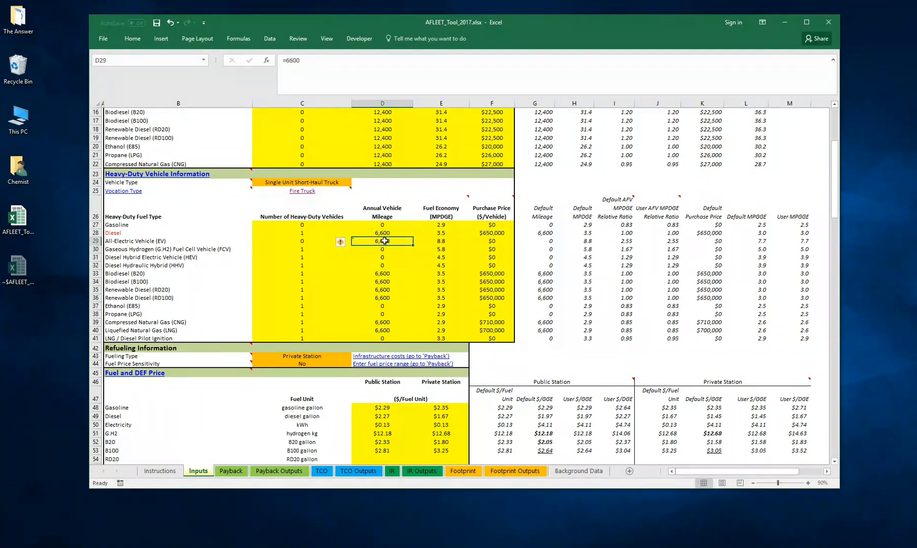
pyautogui.moveTo(412, 245); pyautogui.dragTo(412, 268)
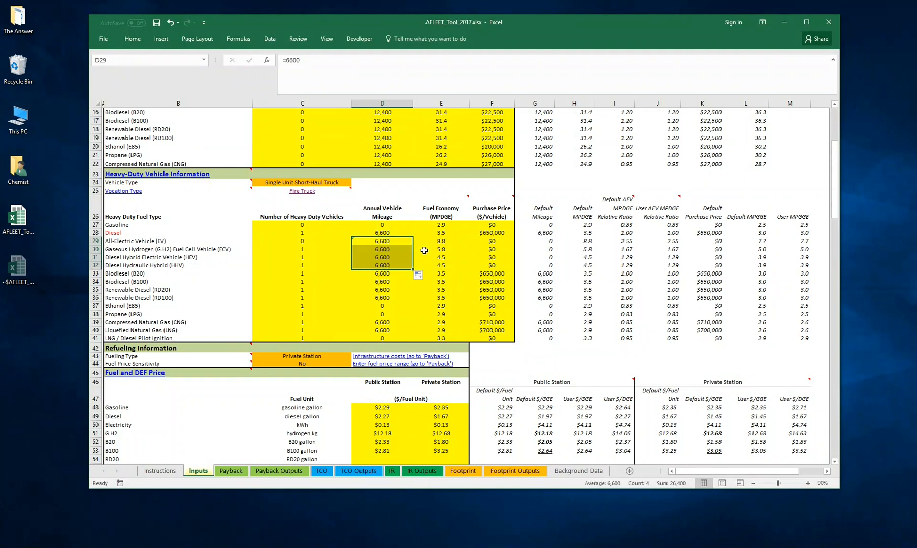
pyautogui.click(399, 247)
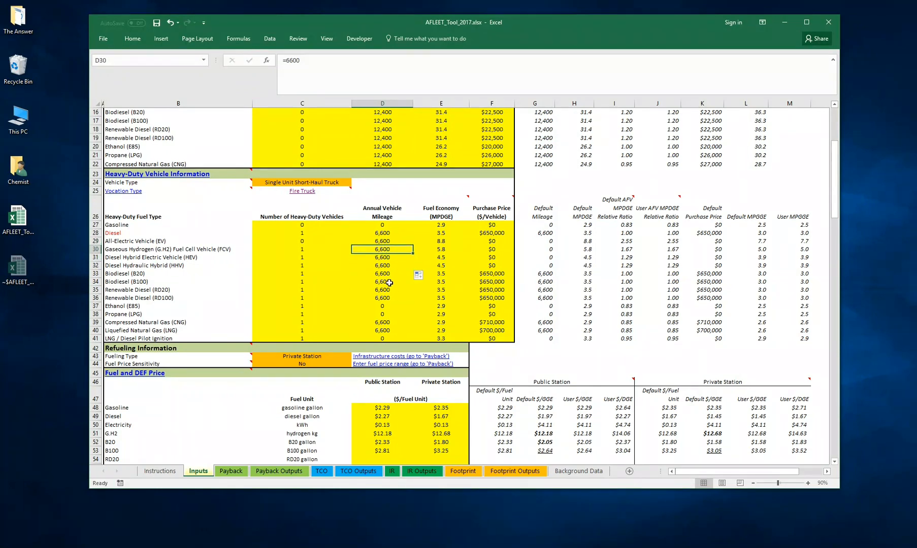
# - Undo the 6600 mileage entry for the heavy-duty EV and its fill down to the hybrid rows
pyautogui.click(170, 23)
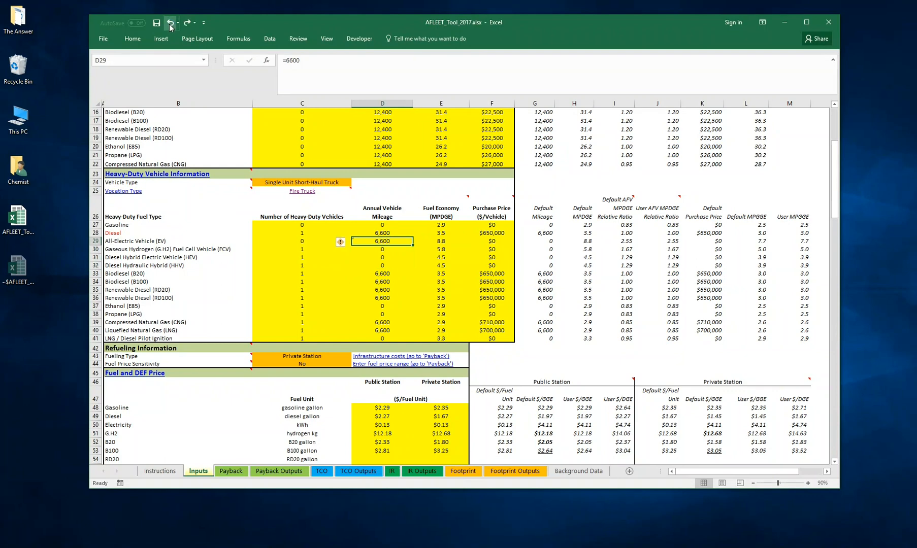
pyautogui.click(171, 23)
pyautogui.click(393, 261)
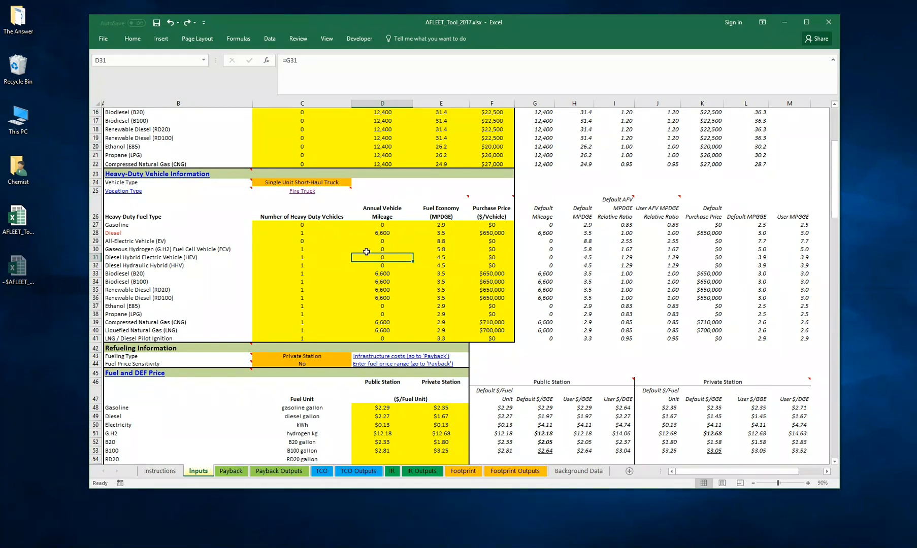
# - Fill the EV's heavy-duty vehicle count of 0 down through Diesel Hydraulic Hybrid (HHV)
pyautogui.click(377, 239)
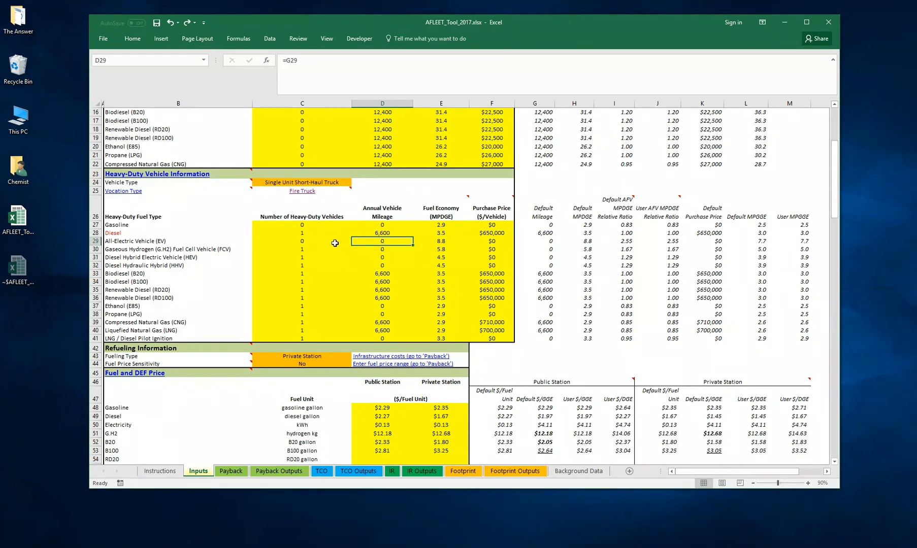
pyautogui.click(293, 242)
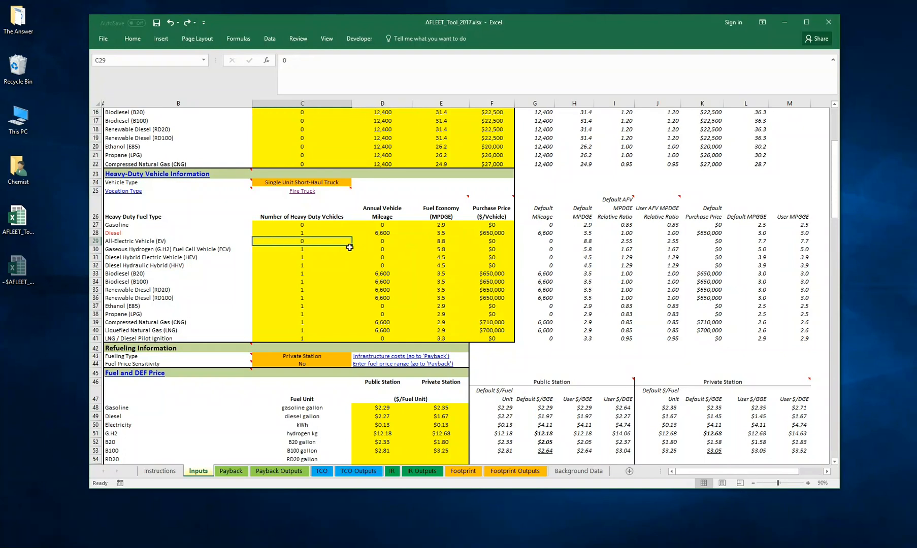
pyautogui.moveTo(352, 246); pyautogui.dragTo(352, 269)
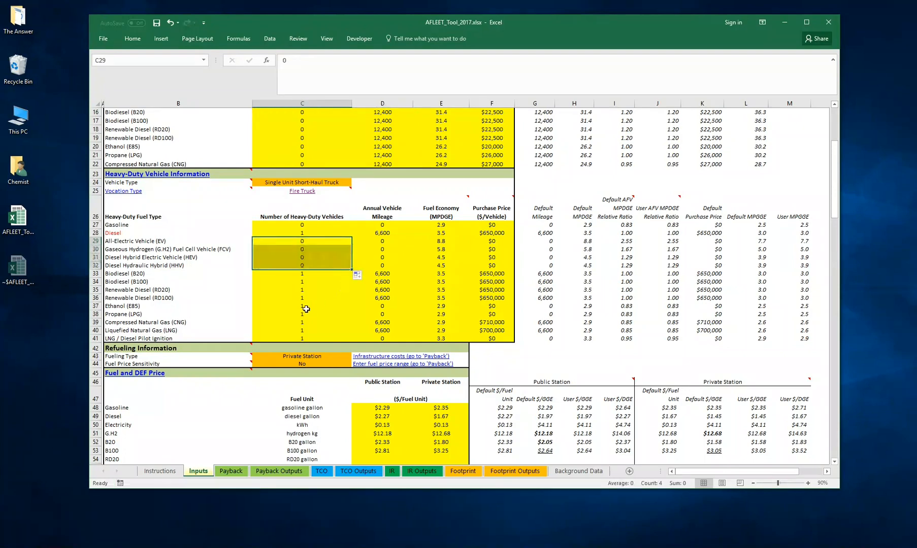
# - Set the number of heavy-duty vehicles to 0 for Ethanol (E85) and fill it down to Propane (LPG)
pyautogui.click(298, 291)
pyautogui.click(317, 306)
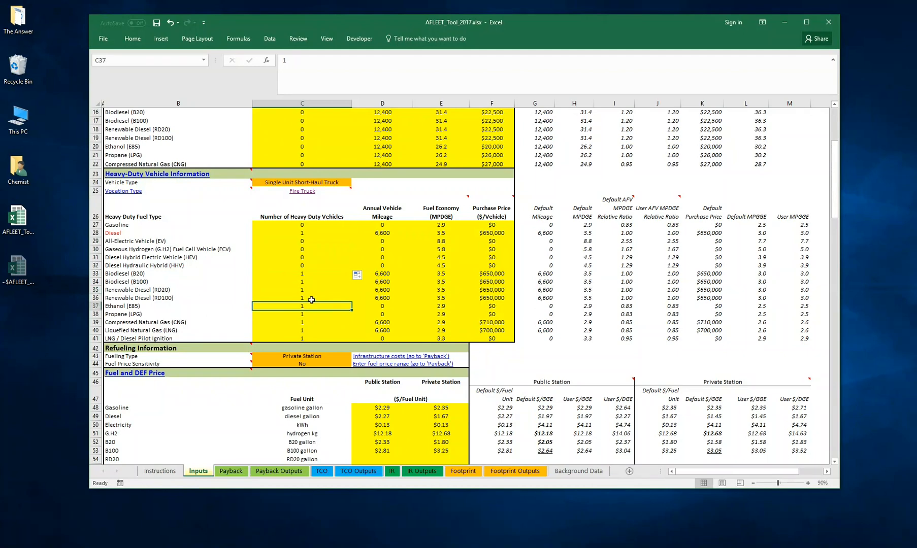
pyautogui.write('0')
pyautogui.press('Return')
pyautogui.press('Up')
pyautogui.moveTo(352, 310); pyautogui.dragTo(352, 318)
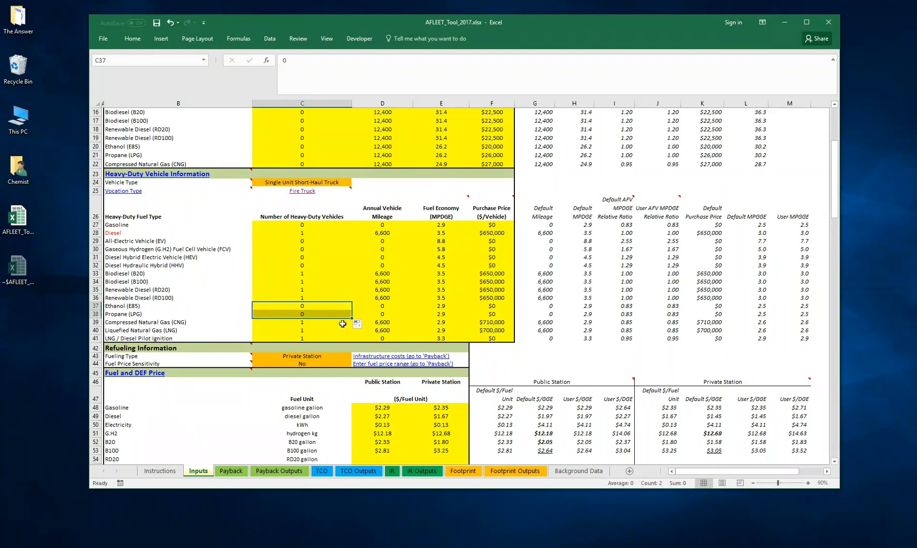
# - Set the number of heavy-duty vehicles to 0 for LNG / Diesel Pilot Ignition
pyautogui.click(320, 339)
pyautogui.write('0')
pyautogui.press('Return')
pyautogui.press('Up')
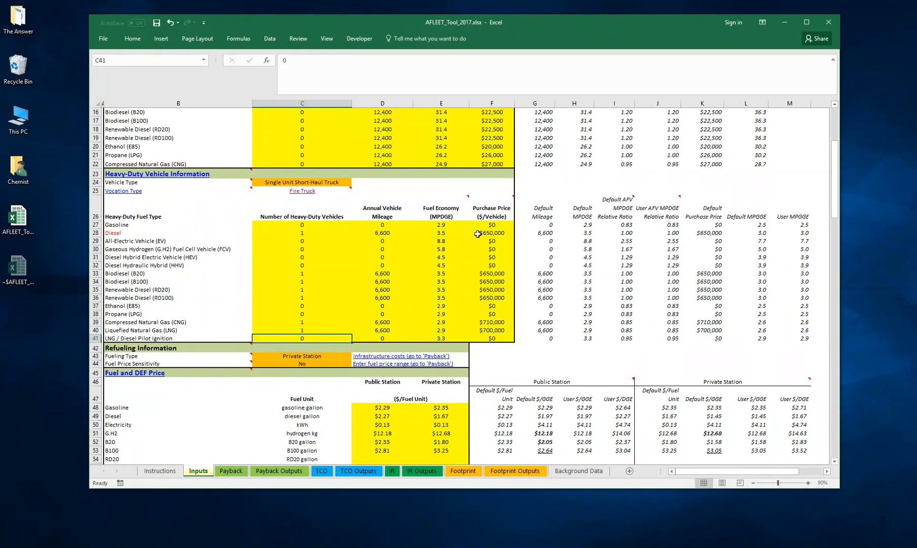
# - Set the annual vehicle mileage of the heavy-duty Biodiesel (B20) row to 25,000
pyautogui.click(381, 339)
pyautogui.click(383, 323)
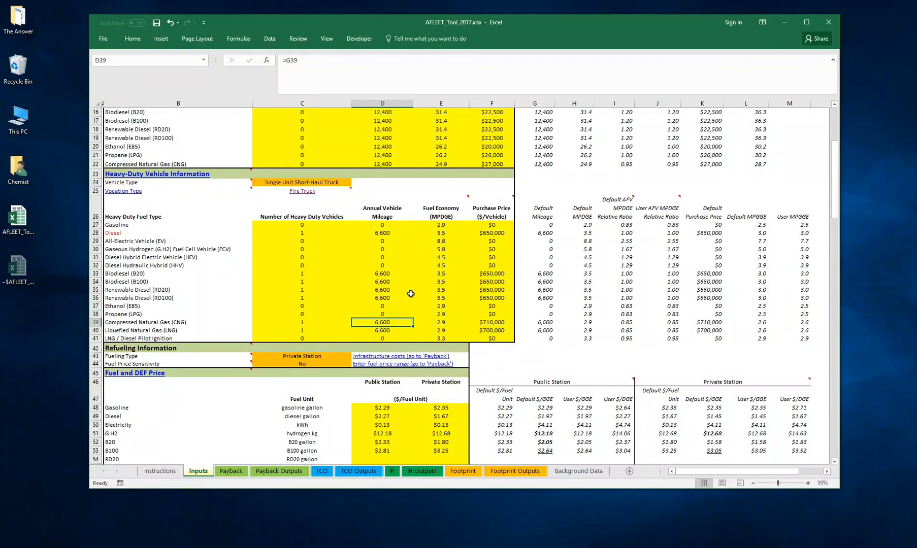
pyautogui.click(383, 274)
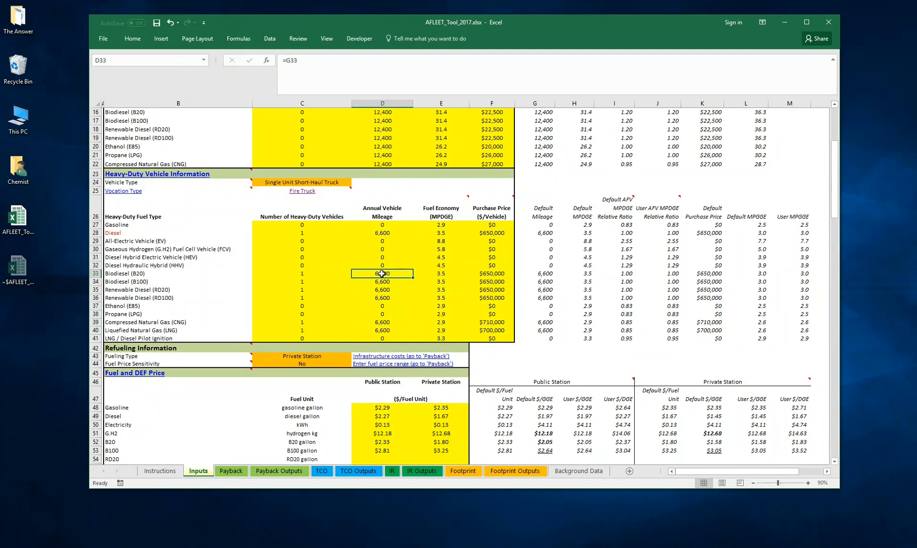
pyautogui.write('1')
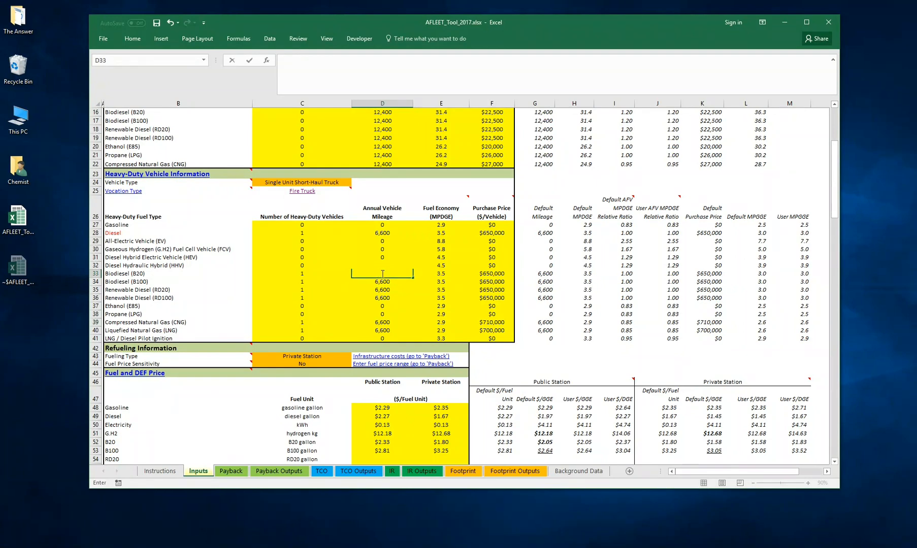
pyautogui.write('5,000')
pyautogui.press('Return')
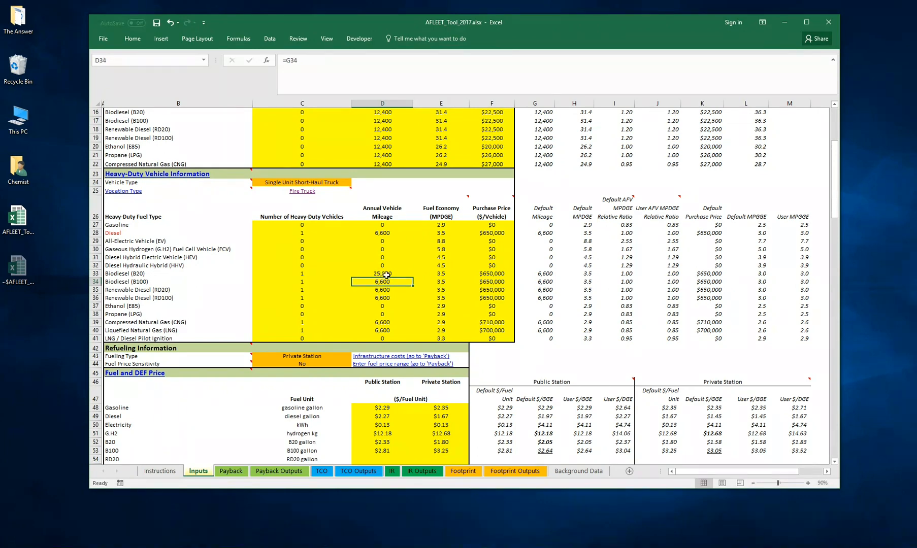
# - Restore the heavy-duty Biodiesel (B20) annual mileage to its default by linking it to the Default Mileage cell with =G33
pyautogui.click(396, 274)
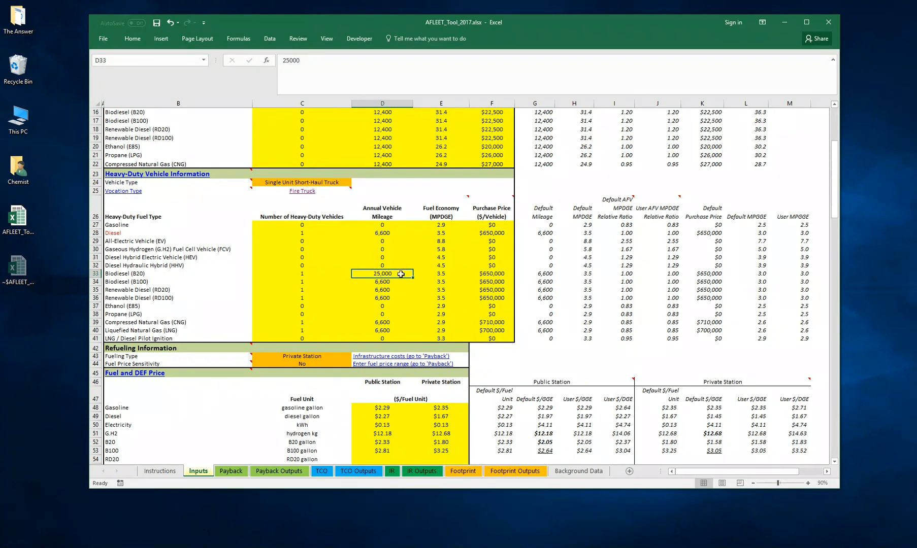
pyautogui.write('=')
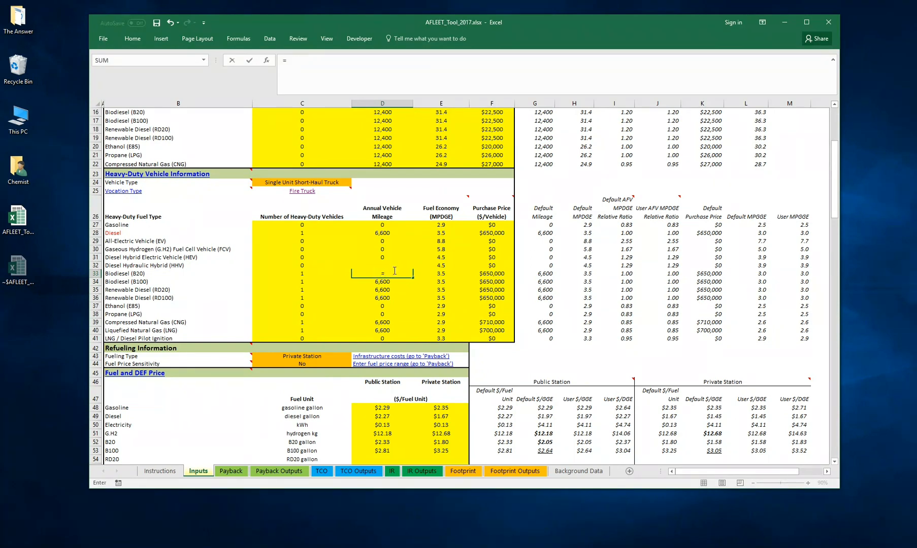
pyautogui.click(542, 274)
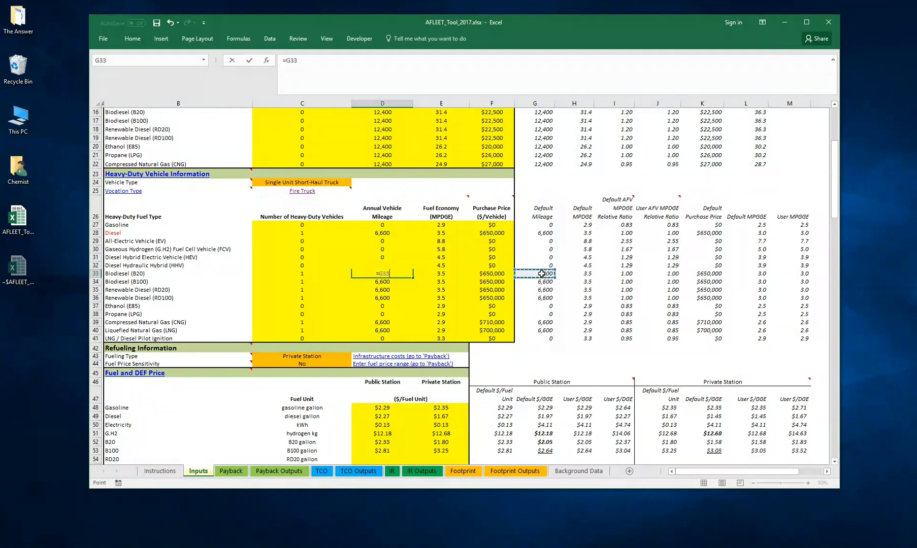
pyautogui.press('Return')
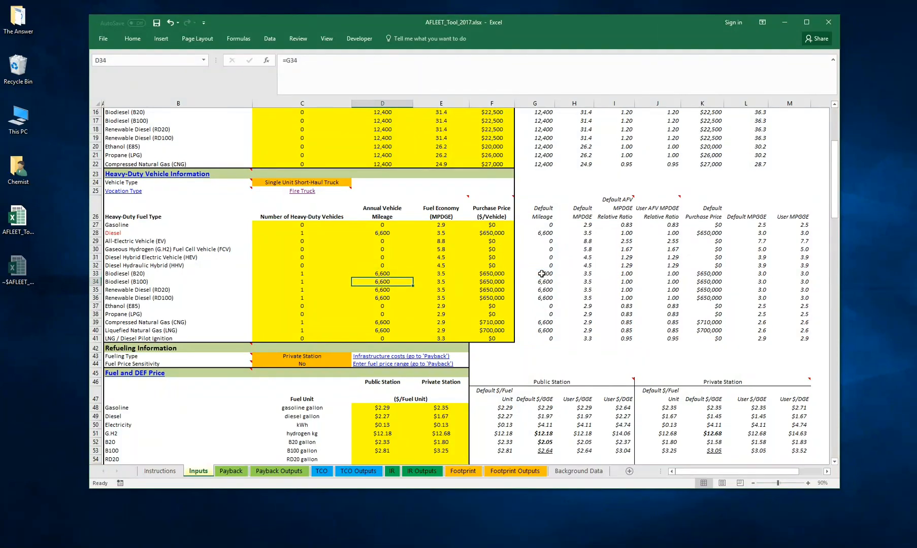
pyautogui.click(382, 273)
# - Review the Refueling Information section and read the cell comment on which calculations use Fueling Type and Sensitivity
pyautogui.scroll(-1, 370, 284)
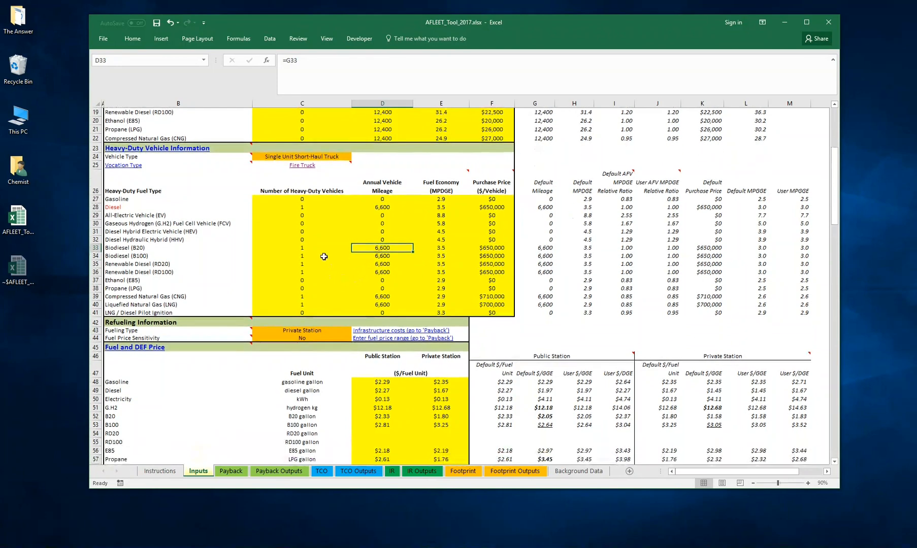
pyautogui.click(303, 207)
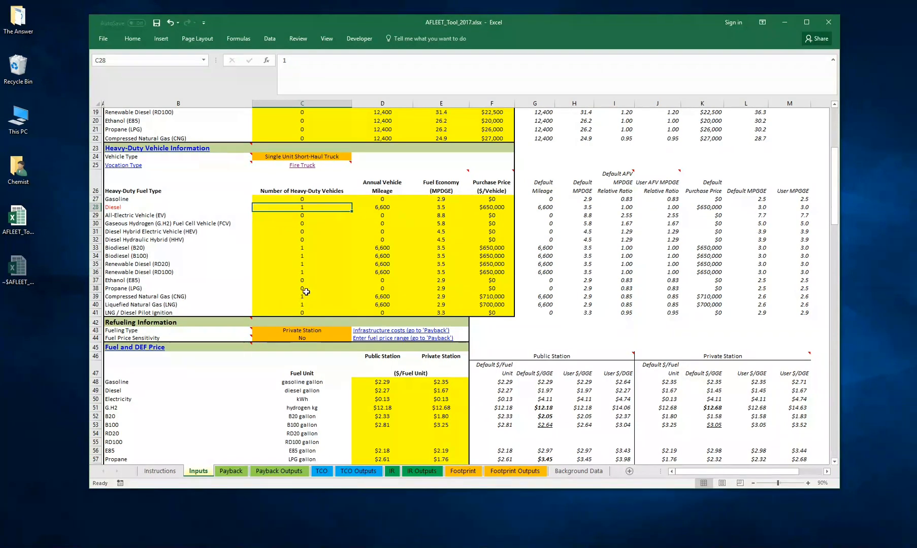
pyautogui.scroll(-4, 307, 323)
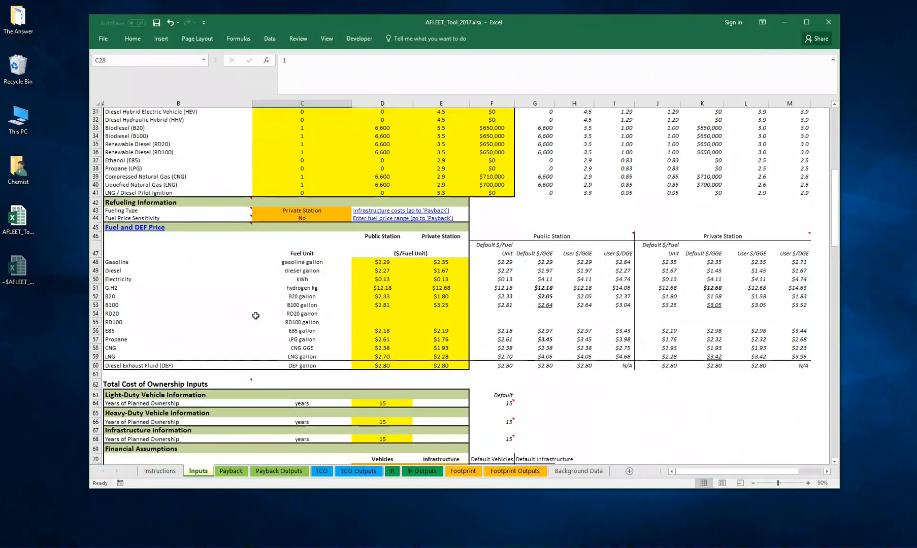
pyautogui.click(326, 212)
pyautogui.moveTo(189, 200)
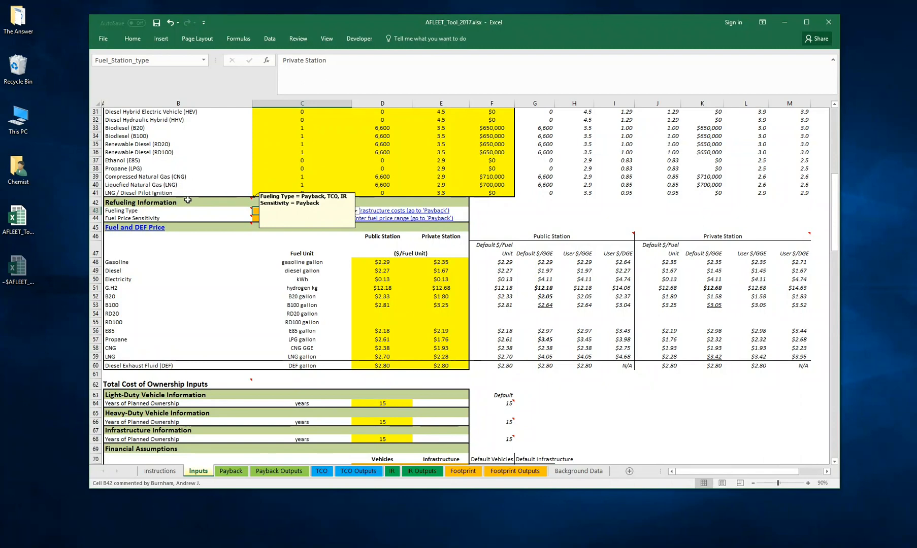
pyautogui.scroll(1, 188, 202)
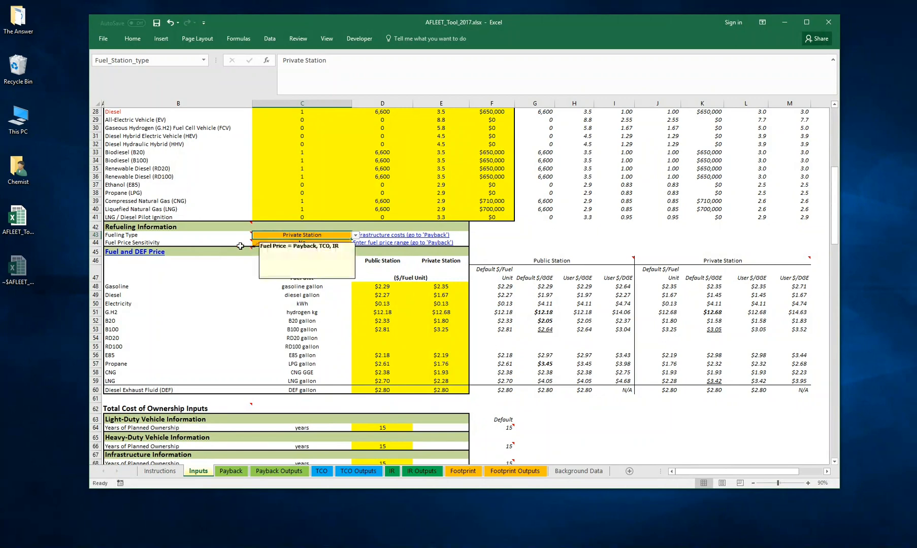
pyautogui.moveTo(192, 226)
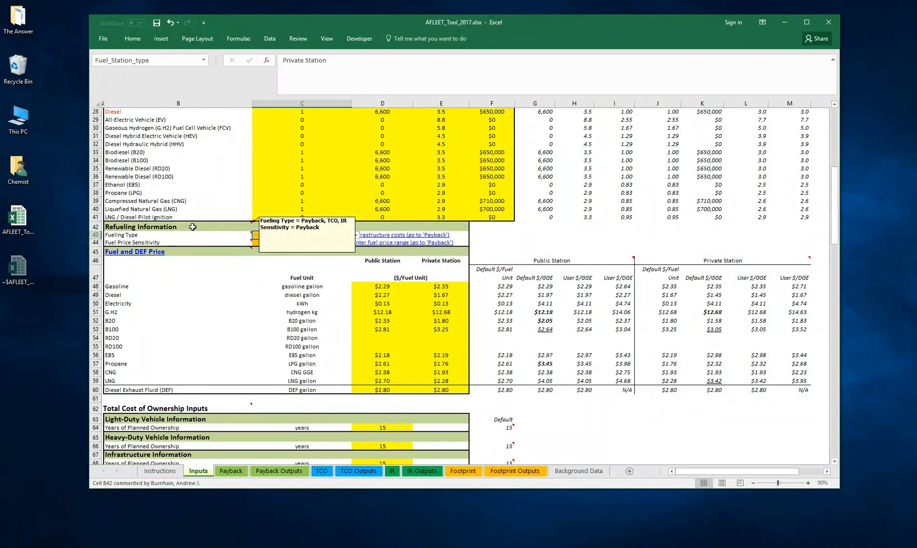
# - Choose Private Station as the Fueling Type in the Refueling Information section
pyautogui.click(355, 235)
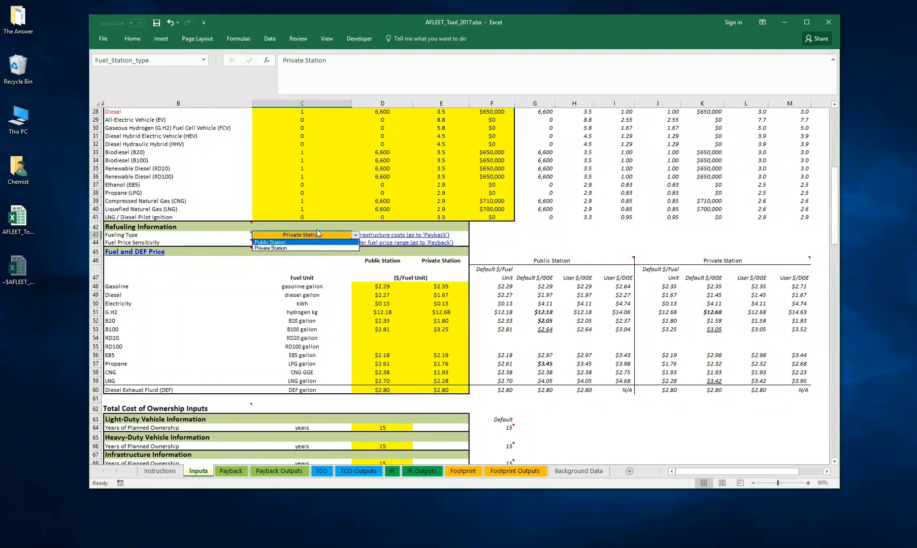
pyautogui.click(298, 246)
pyautogui.click(235, 262)
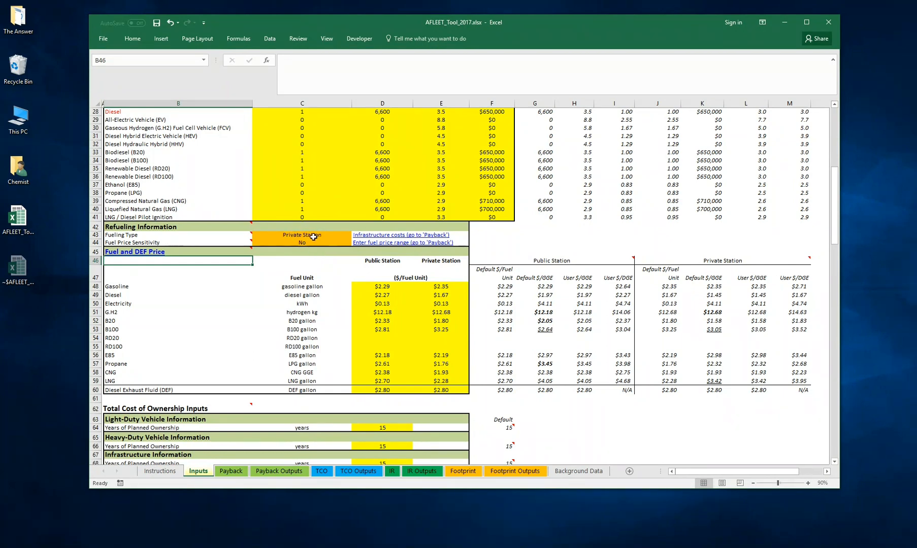
# - Follow the infrastructure costs link to examine the Infrastructure Inputs on the Payback sheet, and return to the Inputs sheet
pyautogui.click(374, 237)
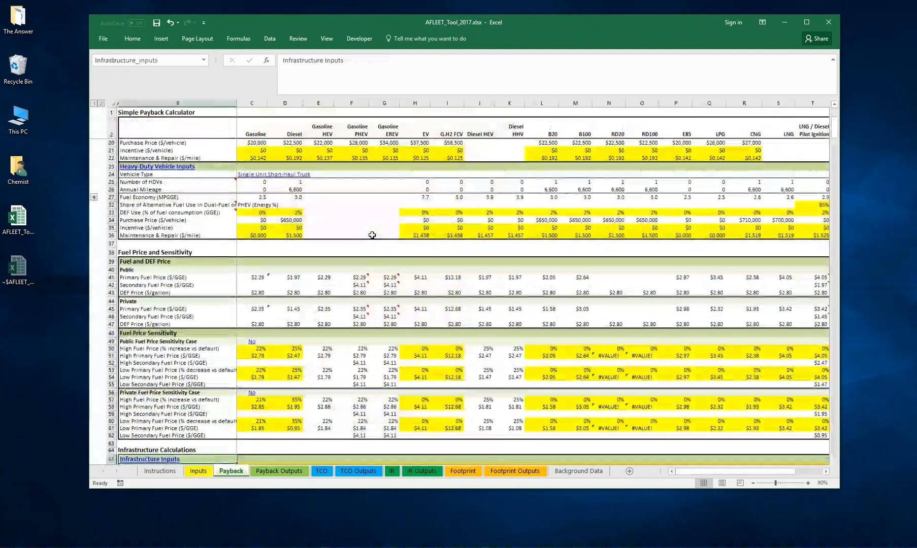
pyautogui.scroll(-1, 276, 234)
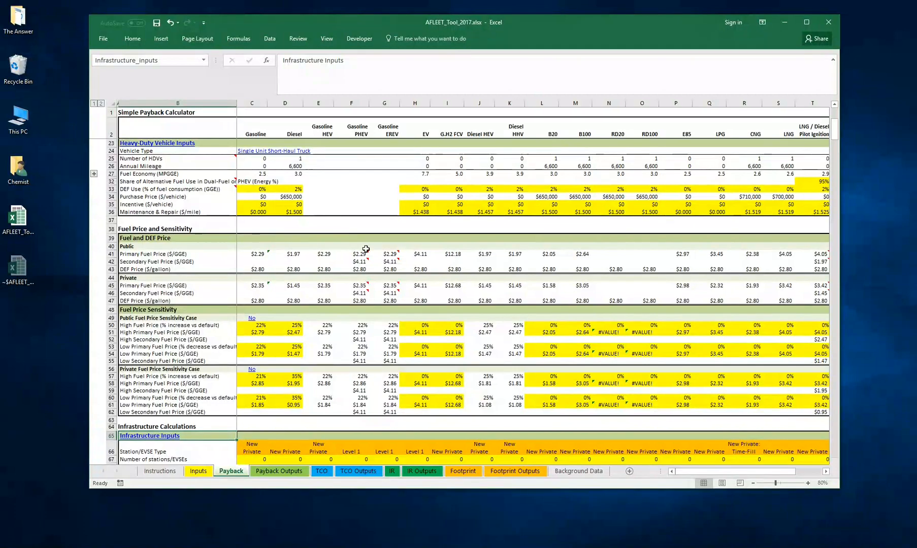
pyautogui.scroll(-9, 368, 237)
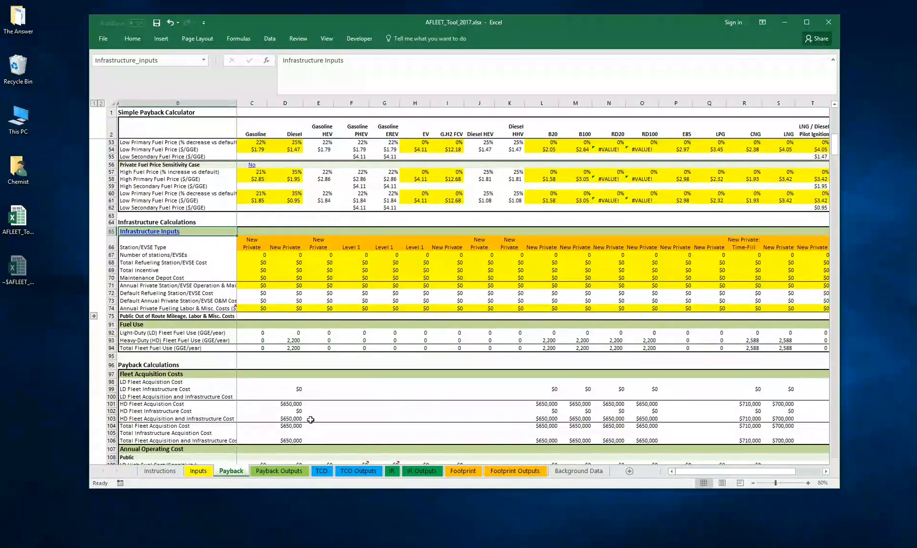
pyautogui.click(198, 471)
pyautogui.click(291, 260)
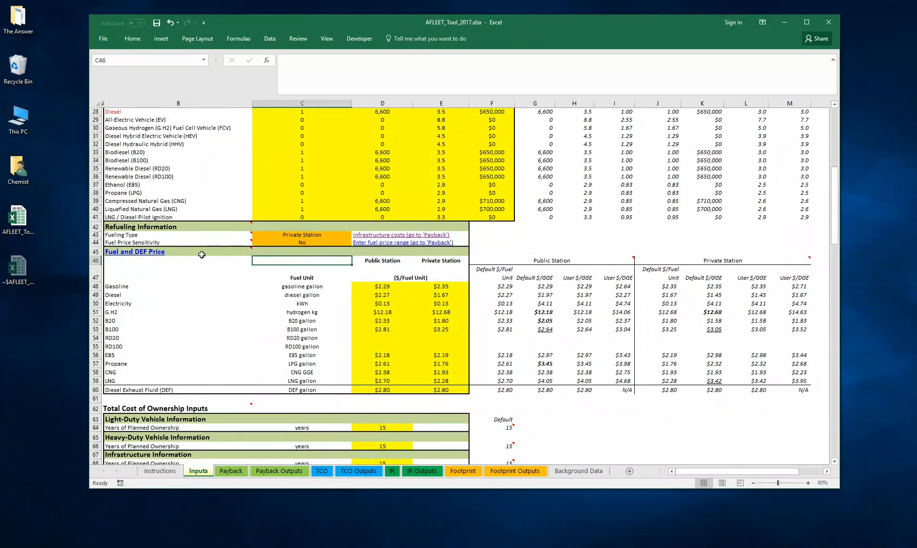
# - Review the public and private station prices for all fuels and diesel exhaust fluid in the Fuel and DEF Price section
pyautogui.moveTo(136, 253)
pyautogui.moveTo(373, 287); pyautogui.dragTo(443, 392)
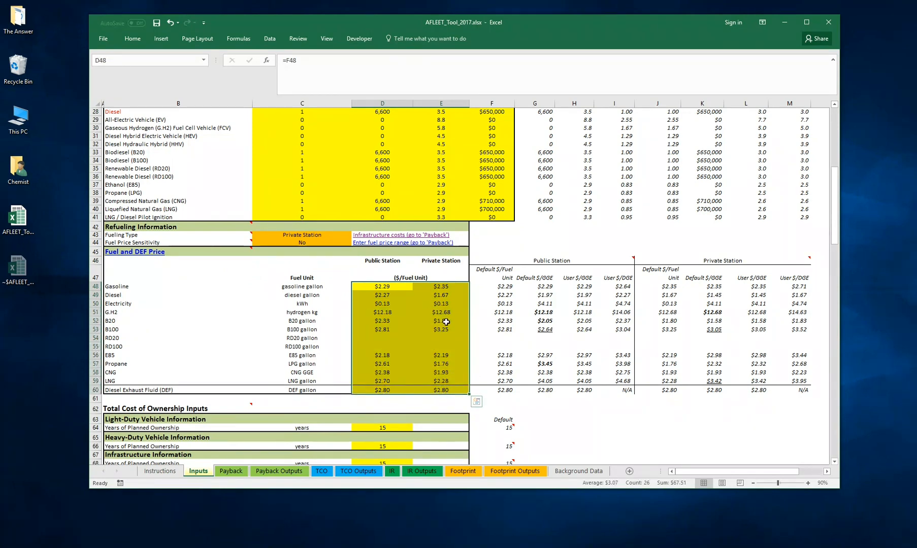
pyautogui.click(460, 289)
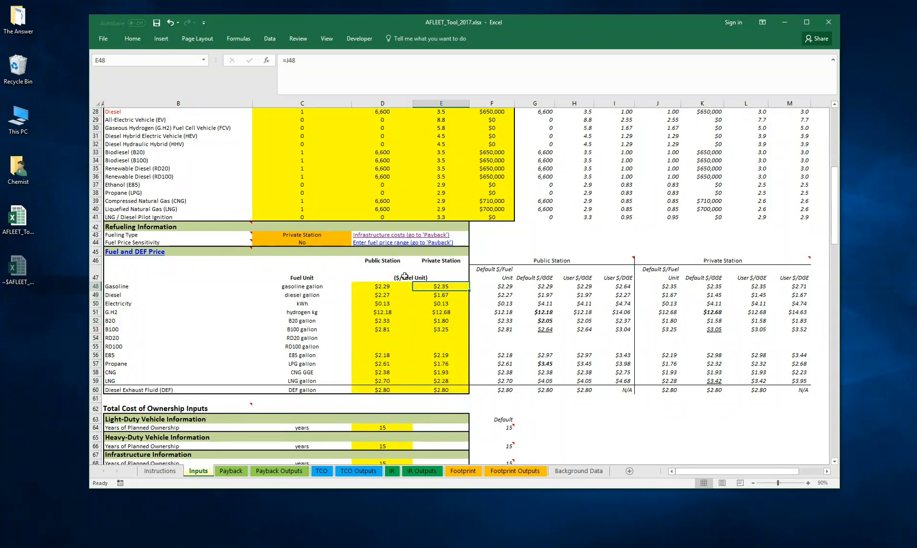
# - Examine the Total Cost of Ownership Inputs section, including planned ownership years, financial assumptions and their defaults
pyautogui.scroll(-2, 462, 368)
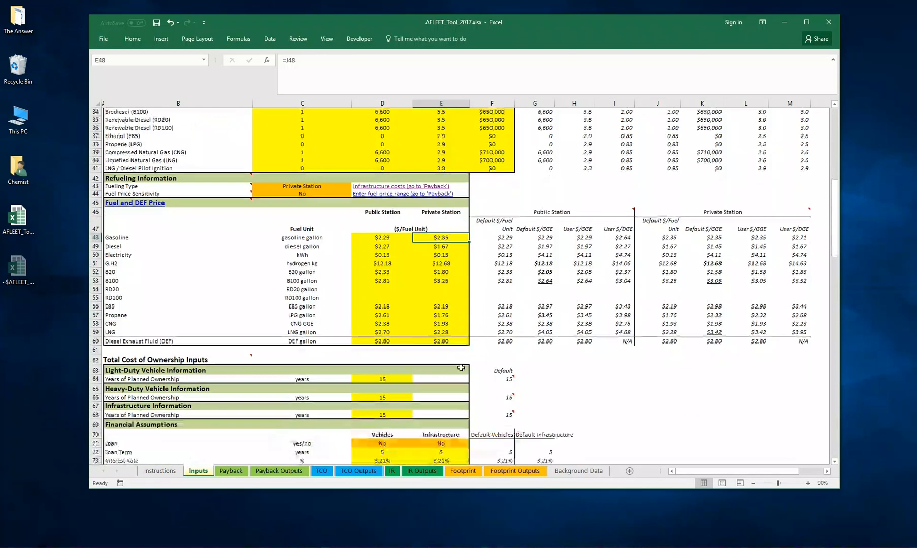
pyautogui.scroll(-2, 456, 281)
pyautogui.scroll(-2, 455, 275)
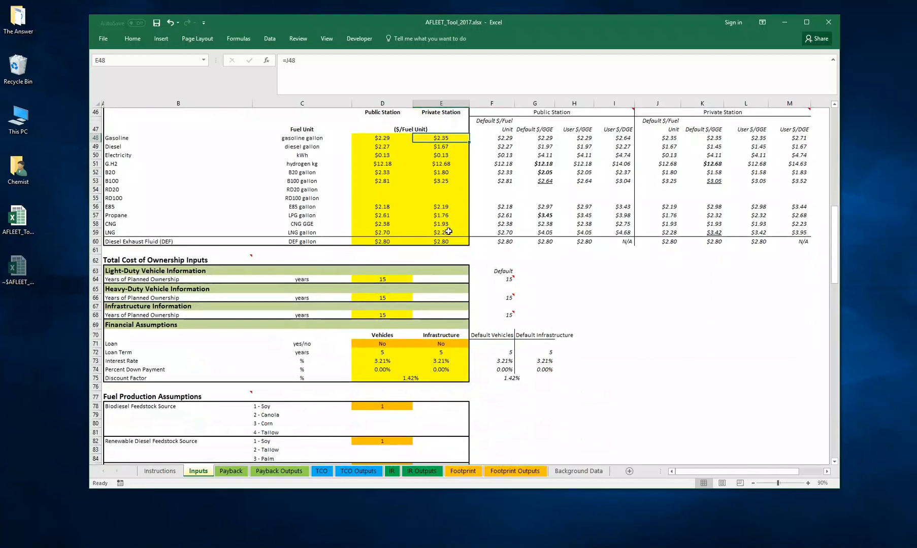
pyautogui.scroll(-1, 379, 254)
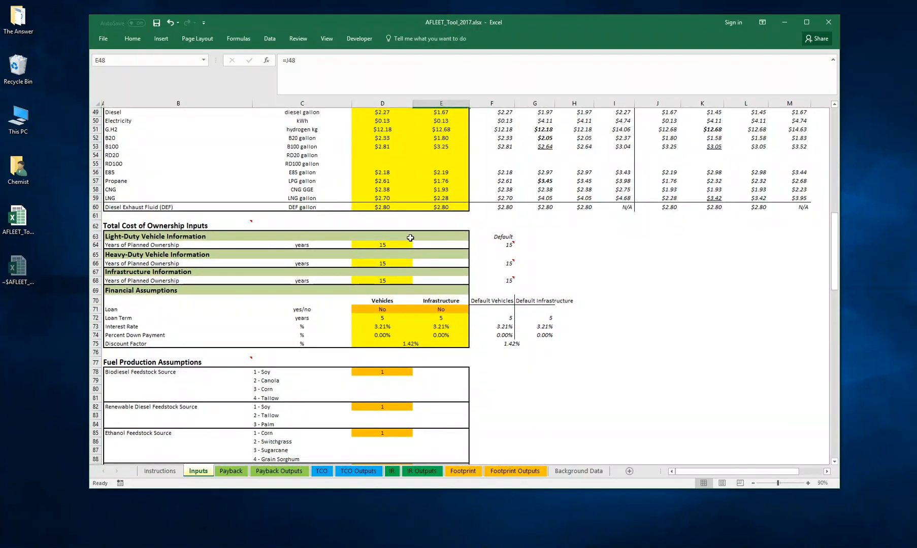
pyautogui.moveTo(128, 225); pyautogui.dragTo(575, 349)
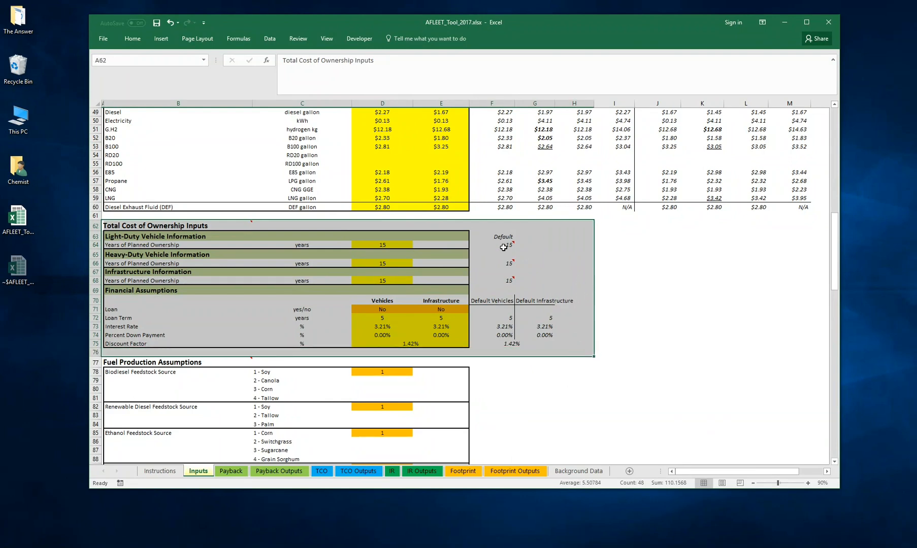
pyautogui.click(546, 251)
pyautogui.click(122, 226)
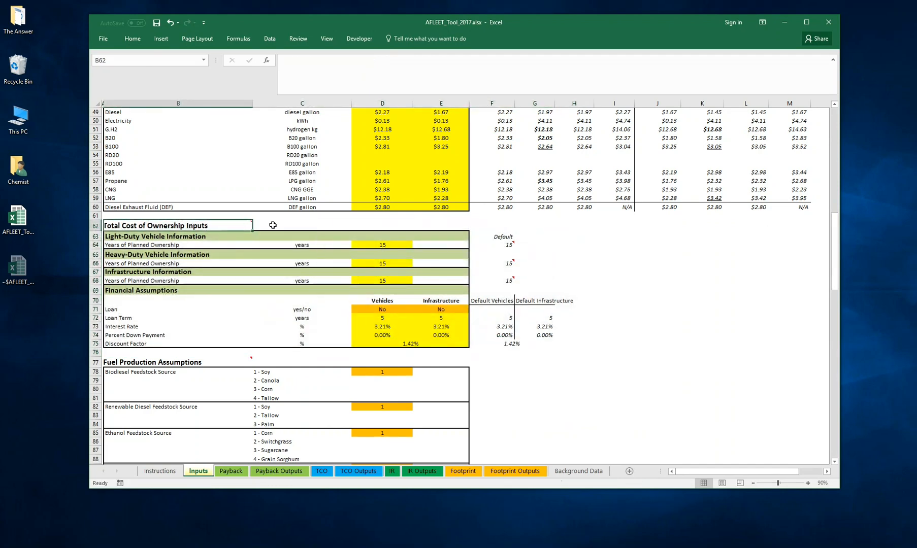
pyautogui.click(320, 225)
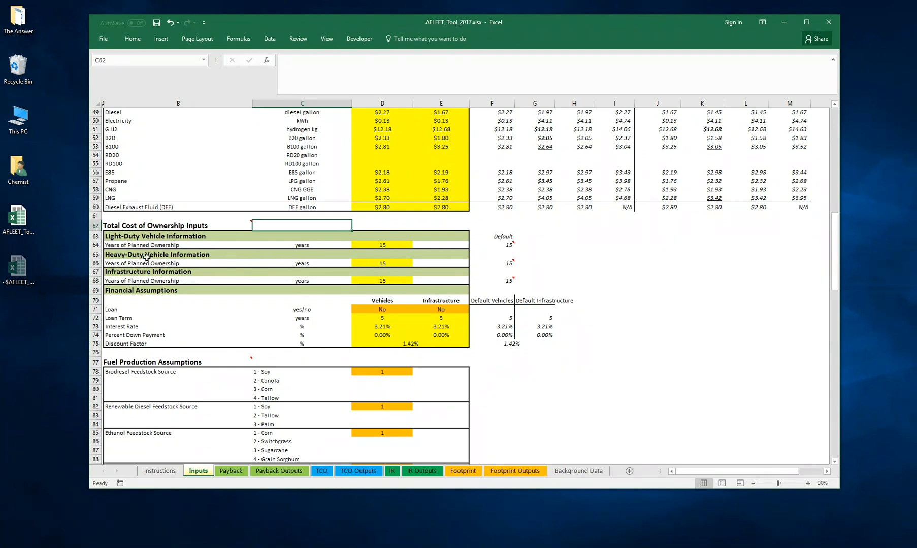
# - Try to set the heavy-duty vehicle Years of Planned Ownership to 40
pyautogui.click(383, 263)
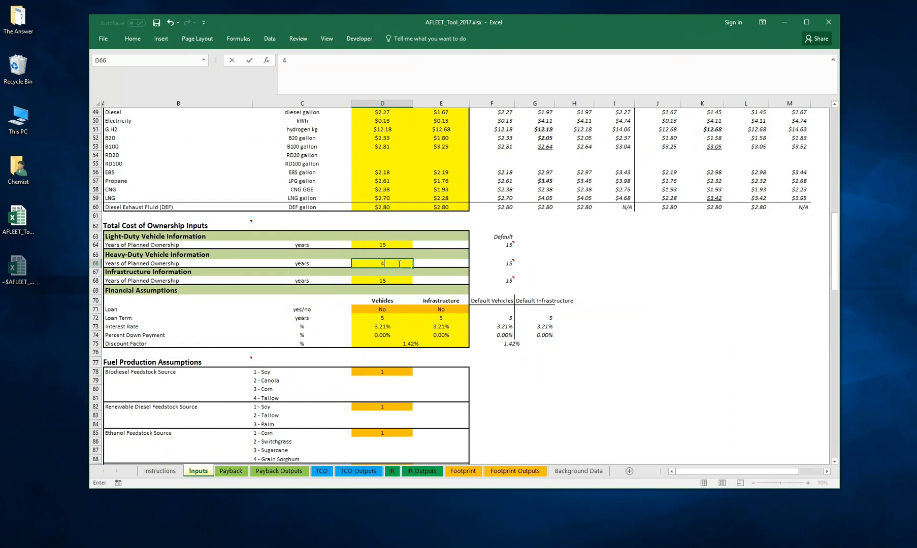
pyautogui.write('40')
pyautogui.press('Return')
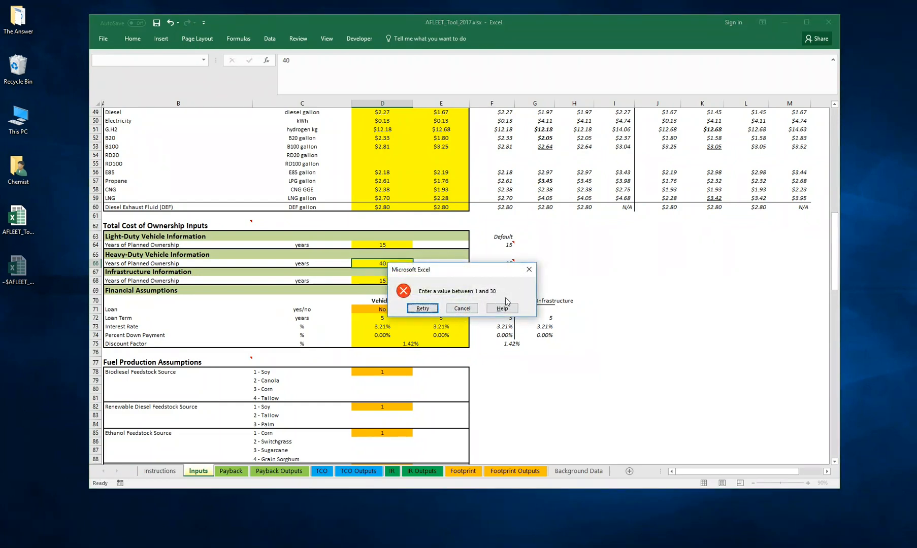
pyautogui.click(461, 310)
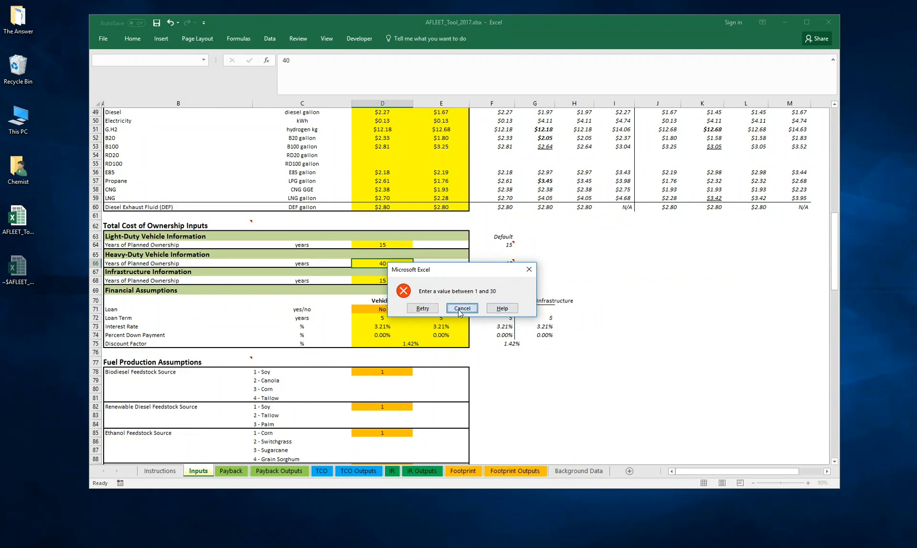
pyautogui.click(432, 265)
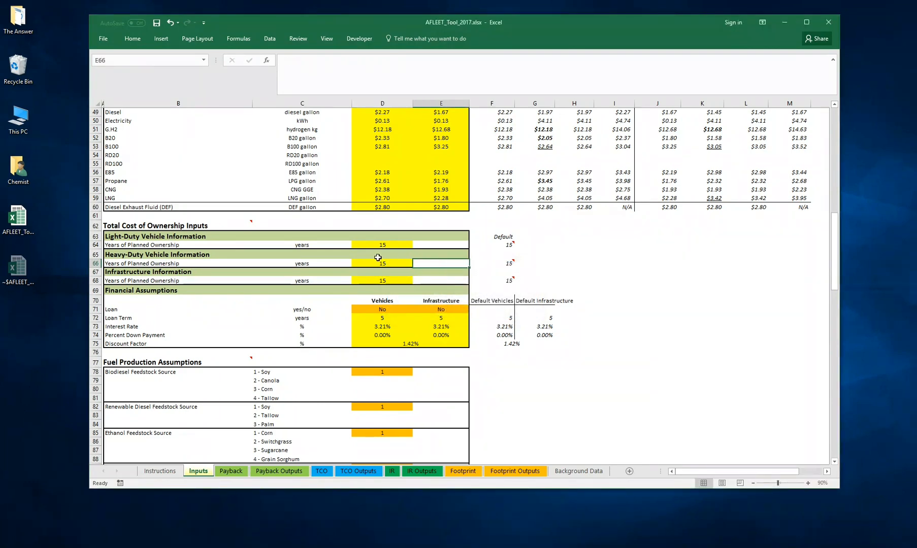
# - Set the heavy-duty vehicle Years of Planned Ownership to 10
pyautogui.click(383, 263)
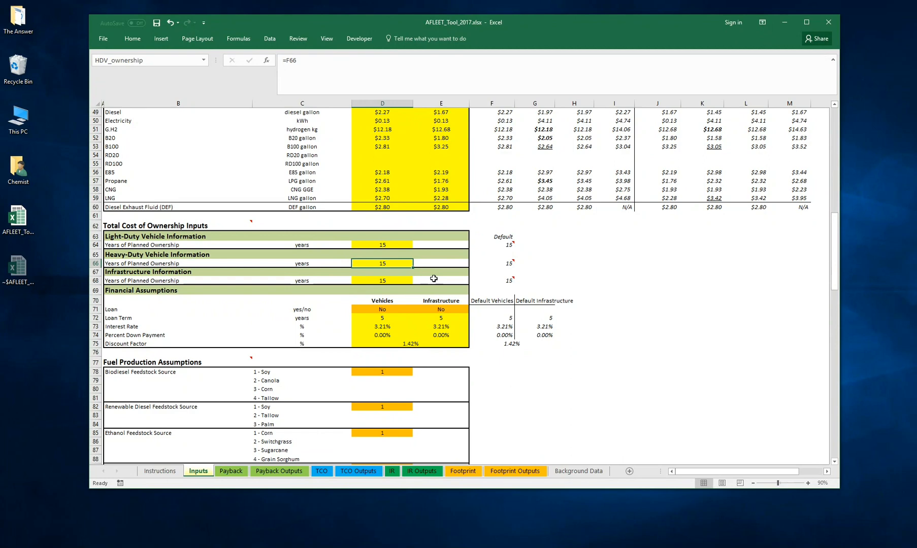
pyautogui.write('10')
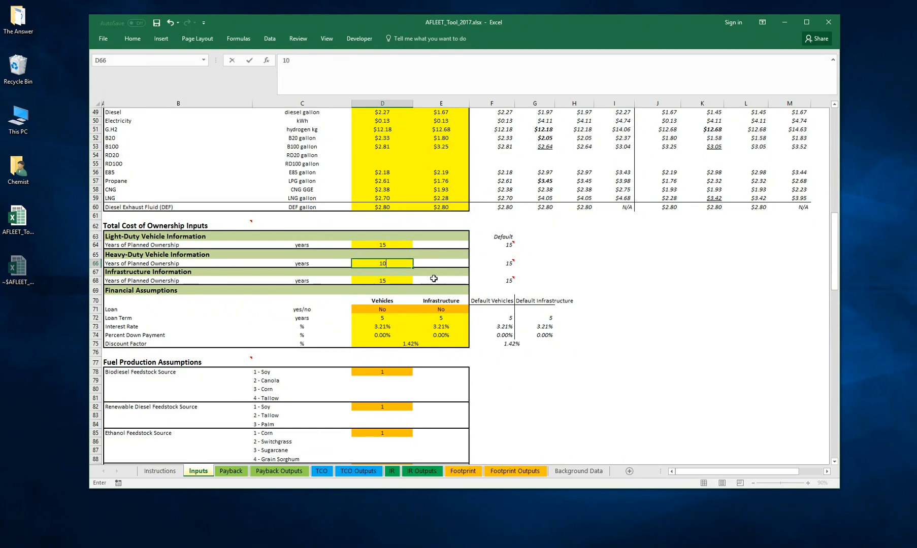
pyautogui.press('Return')
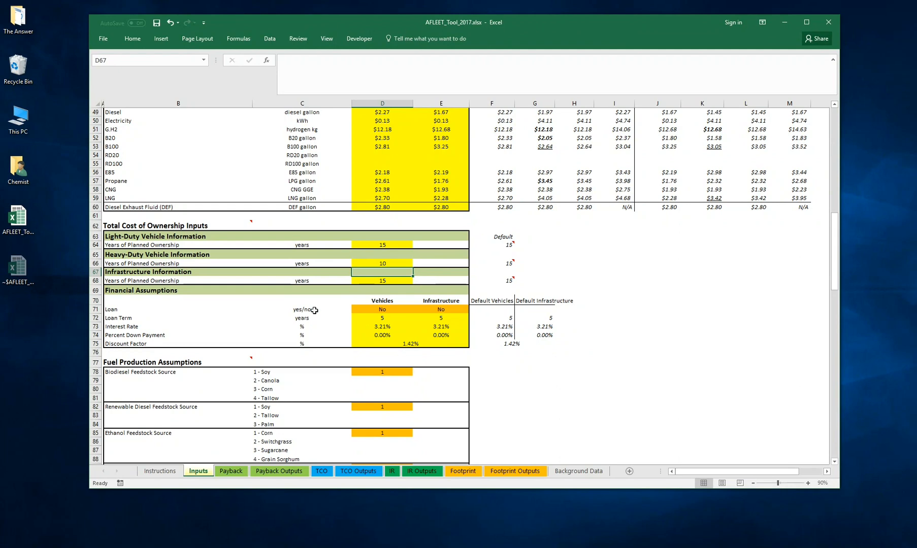
# - Try the Yes option for the Vehicles loan under Financial Assumptions, and set it back to No
pyautogui.scroll(-1, 457, 265)
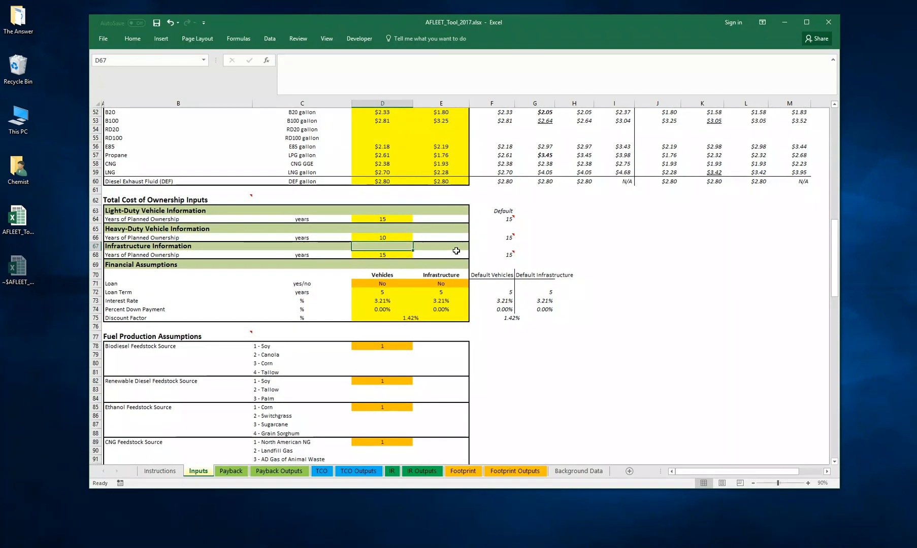
pyautogui.scroll(-1, 447, 258)
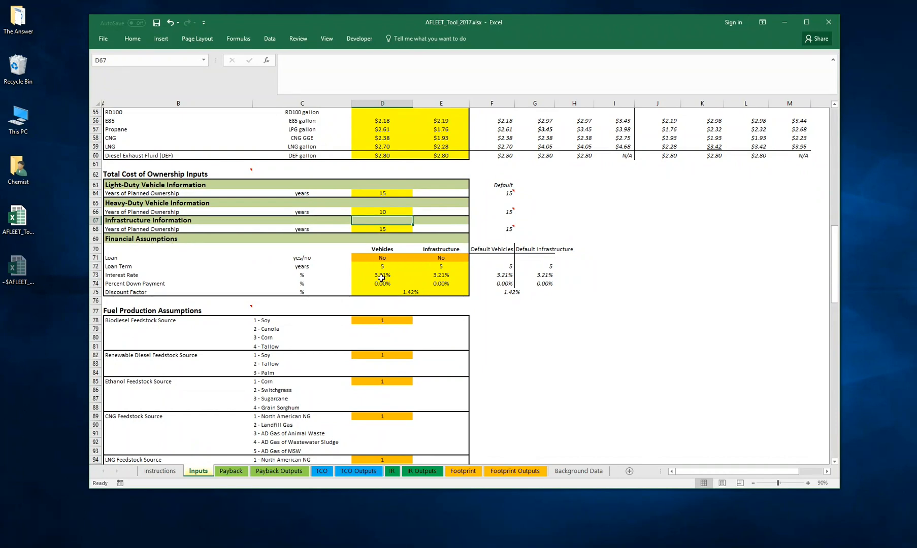
pyautogui.click(386, 259)
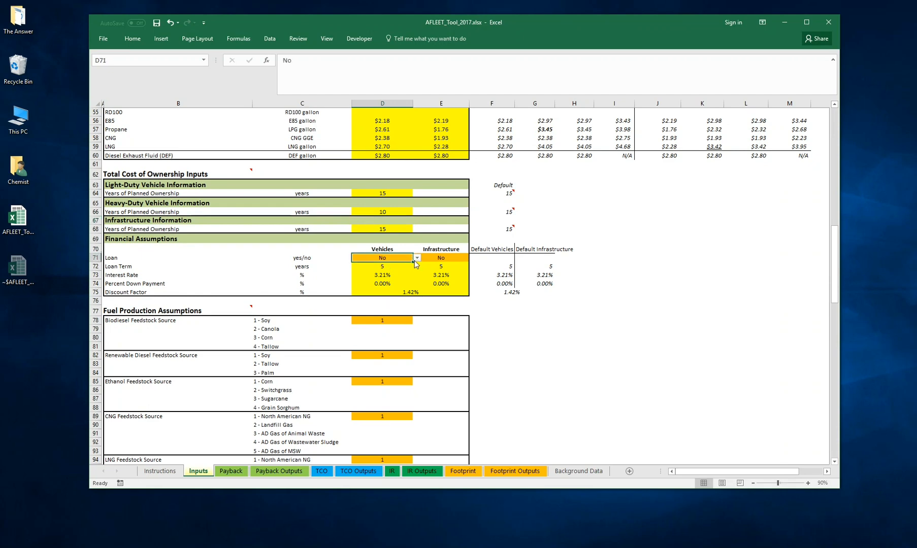
pyautogui.click(416, 258)
pyautogui.click(406, 265)
pyautogui.click(417, 258)
pyautogui.click(401, 268)
pyautogui.click(485, 304)
# - Review the loan term, interest rate, percent down payment and discount factor under Financial Assumptions
pyautogui.scroll(-5, 487, 297)
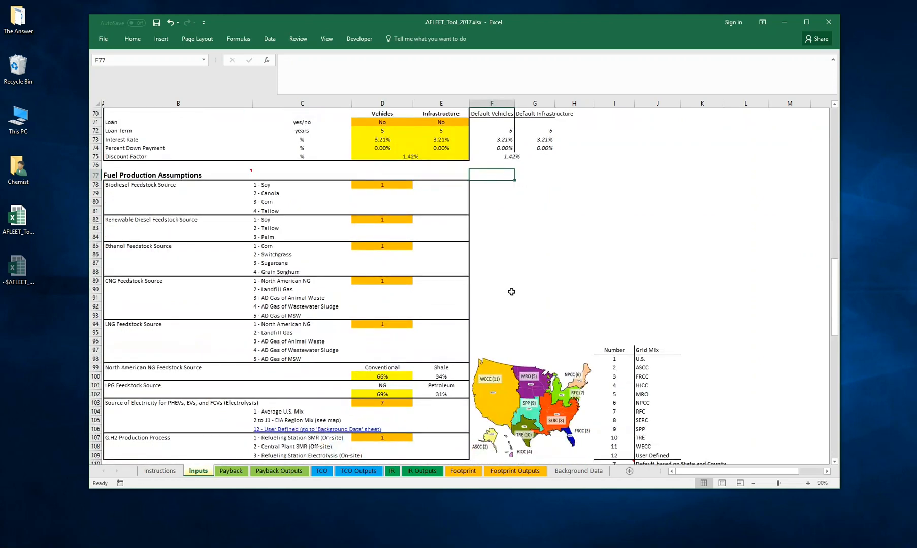
pyautogui.scroll(-1, 511, 292)
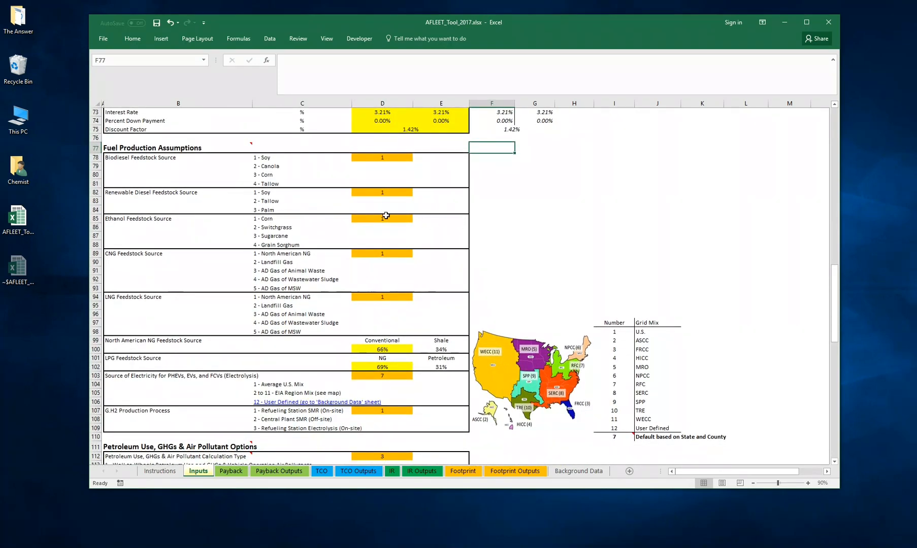
pyautogui.scroll(1, 299, 194)
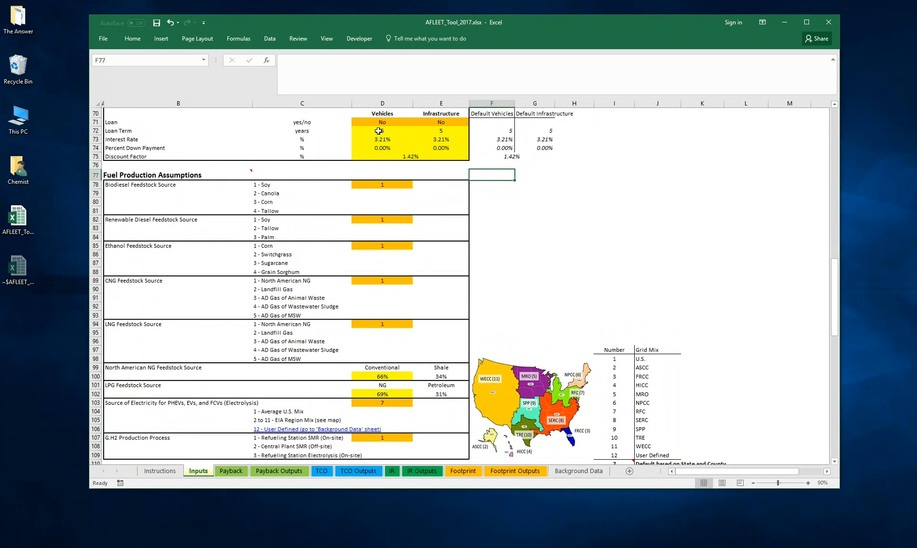
pyautogui.scroll(4, 378, 131)
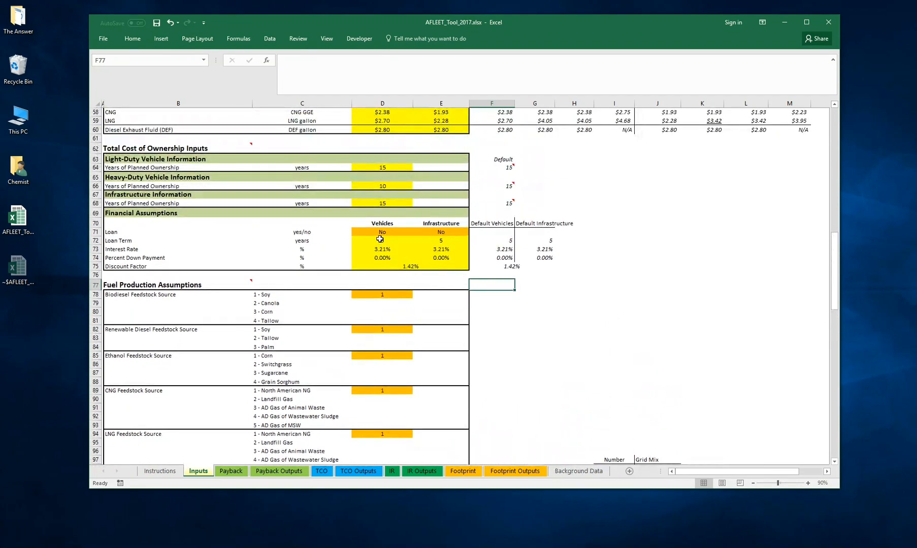
pyautogui.moveTo(380, 239); pyautogui.dragTo(443, 258)
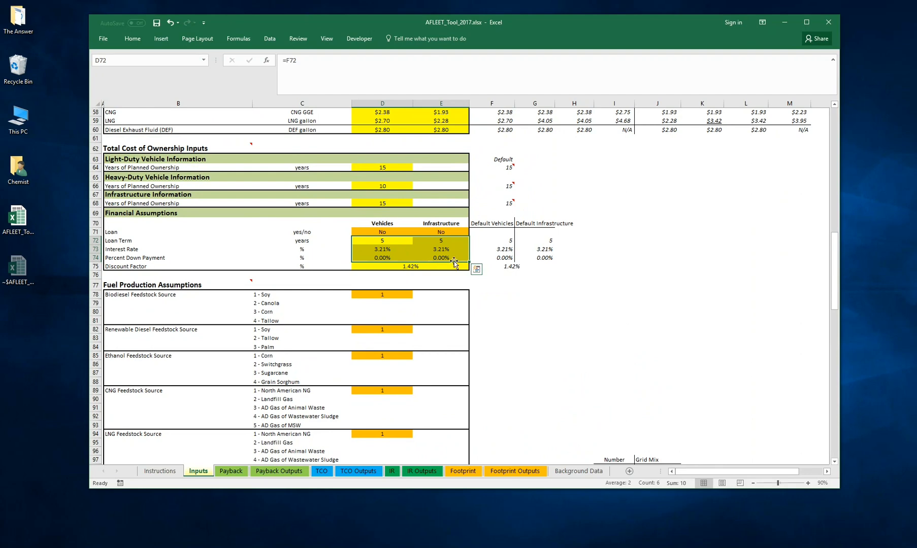
pyautogui.moveTo(382, 240); pyautogui.dragTo(397, 266)
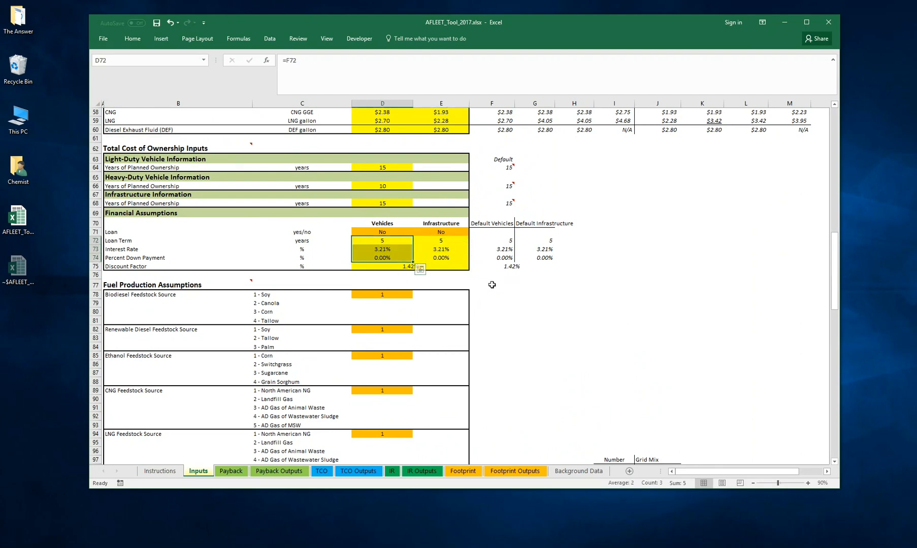
pyautogui.click(464, 283)
pyautogui.click(399, 268)
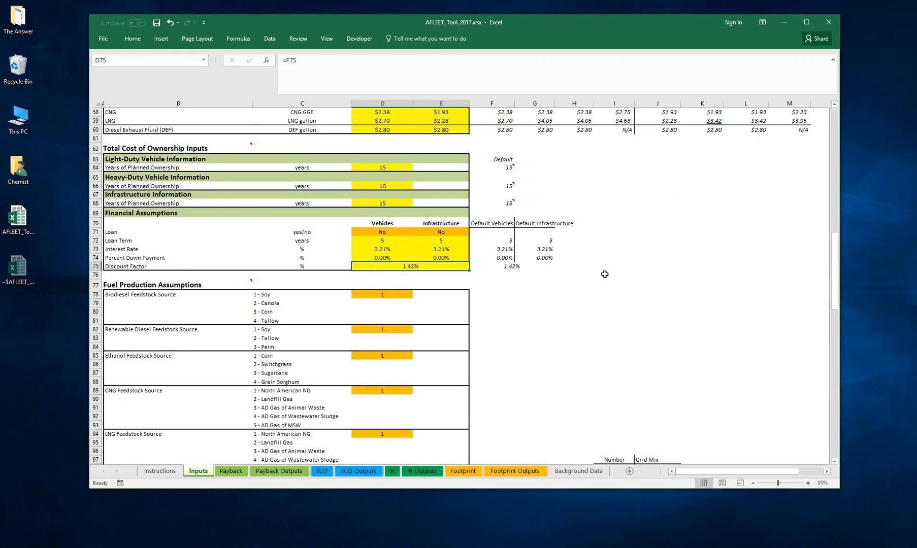
pyautogui.click(499, 285)
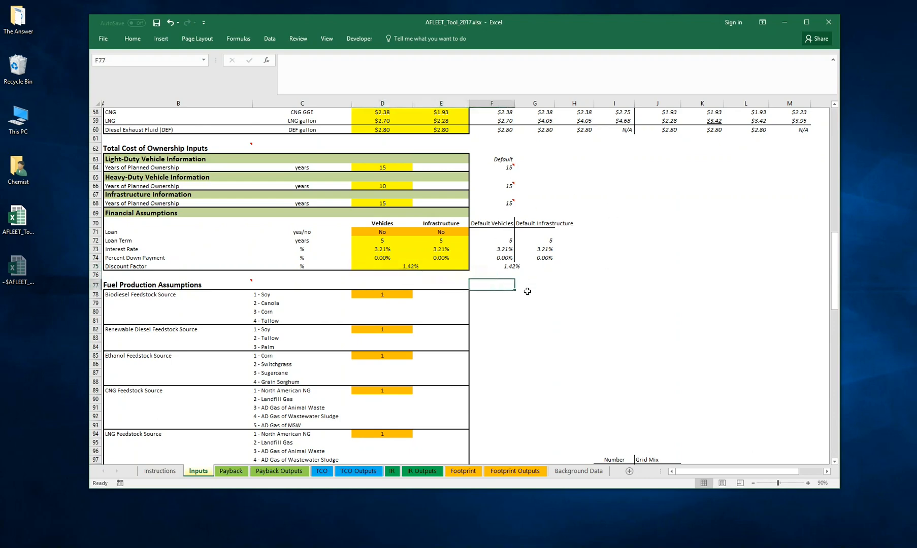
# - Look over the feedstock and electricity source options in the Fuel Production Assumptions section
pyautogui.scroll(-1, 489, 280)
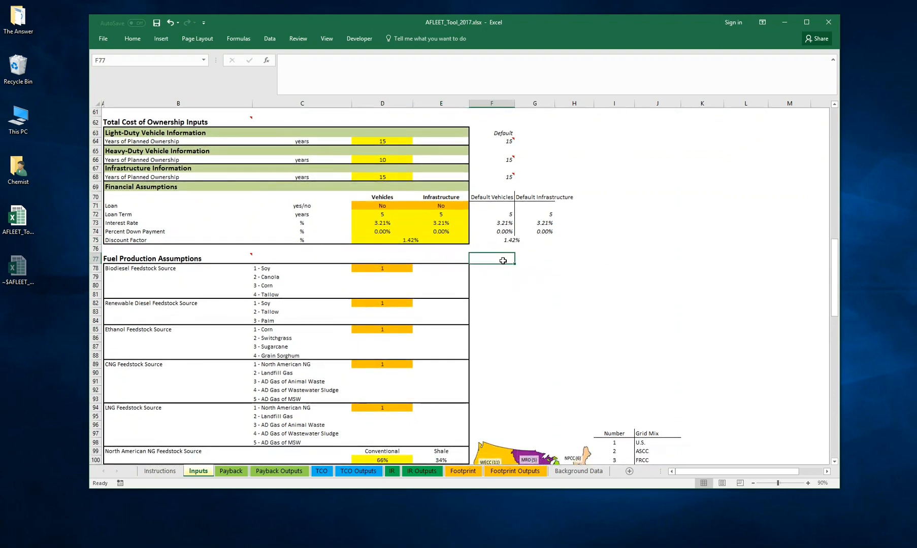
pyautogui.scroll(-2, 527, 280)
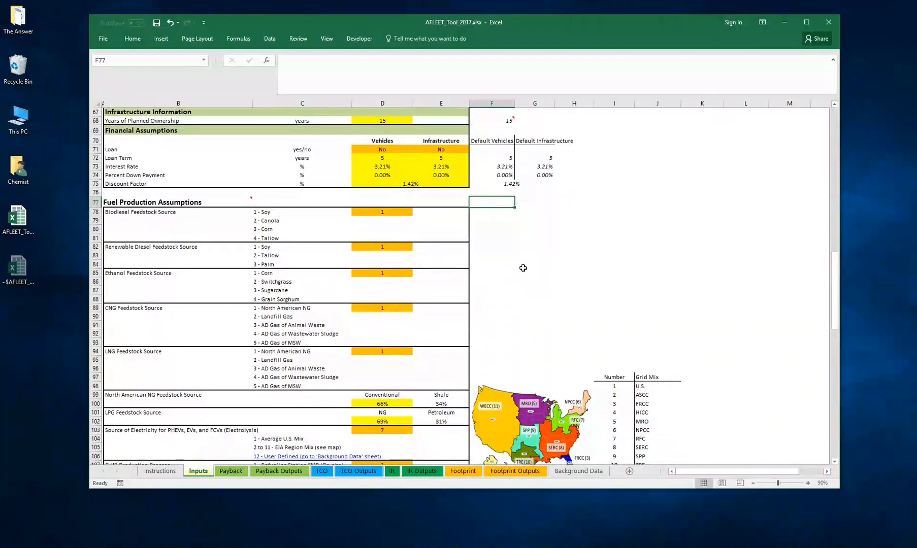
pyautogui.scroll(-1, 516, 254)
pyautogui.scroll(-1, 511, 233)
pyautogui.scroll(3, 510, 227)
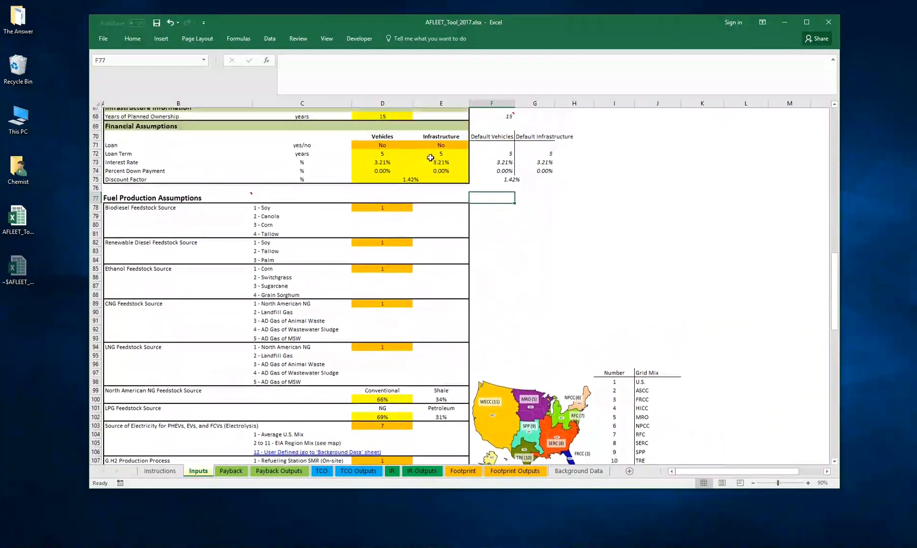
# - Review the discount factor and the Fuel Production Assumptions section, including the CNG feedstock source options
pyautogui.click(410, 184)
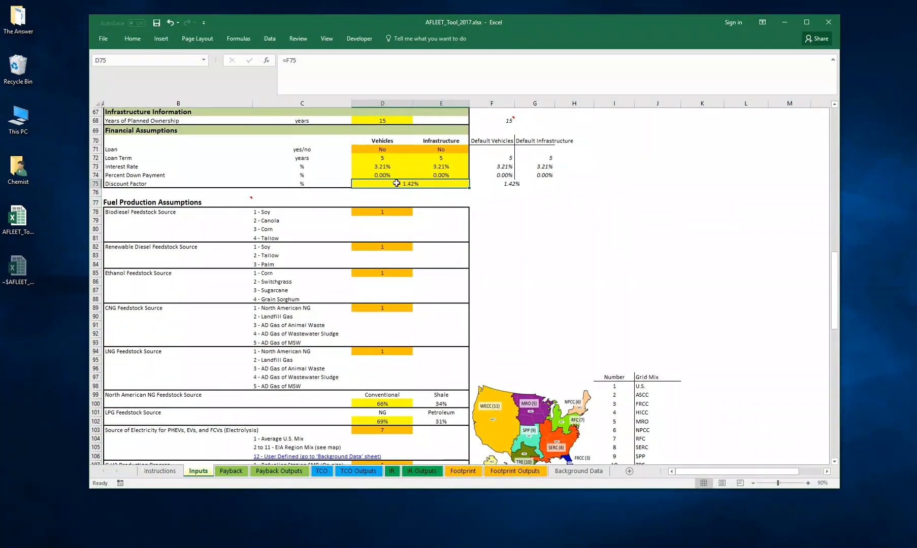
pyautogui.scroll(-3, 554, 236)
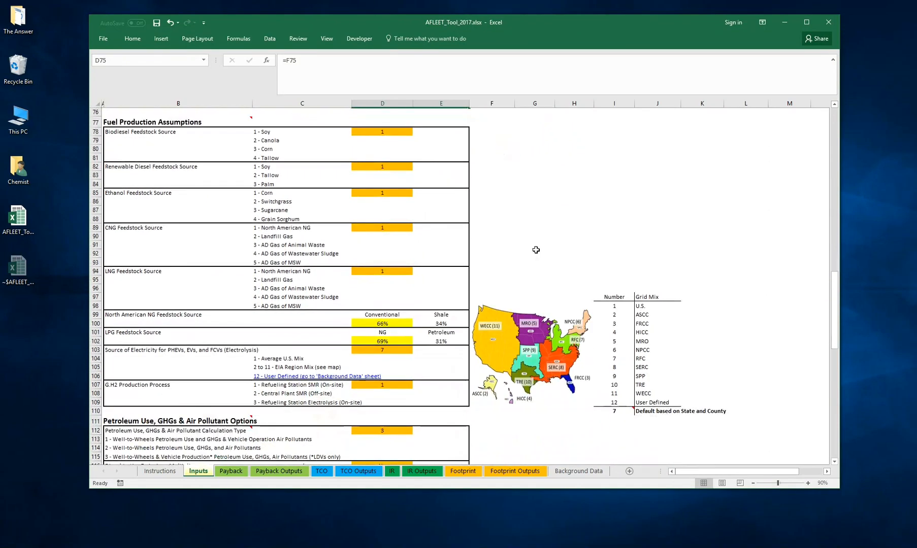
pyautogui.moveTo(122, 112); pyautogui.dragTo(473, 422)
pyautogui.click(577, 216)
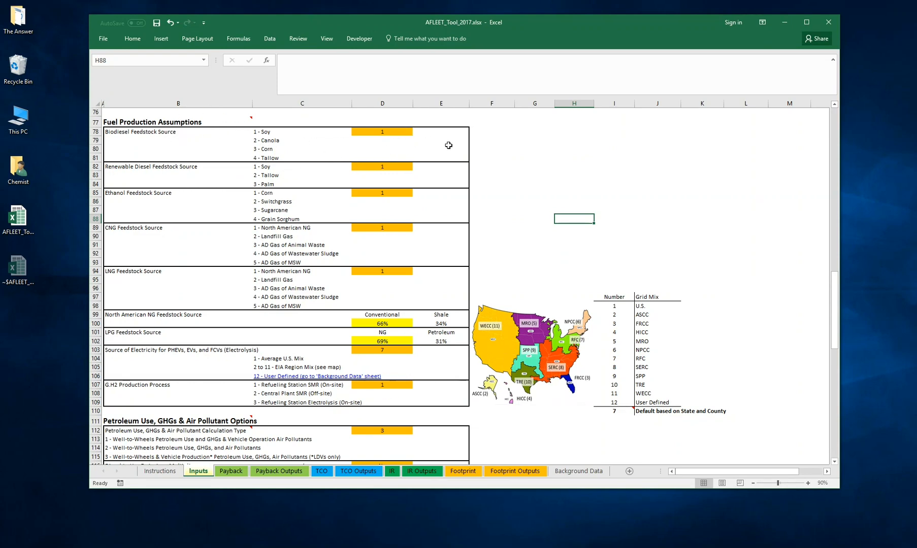
pyautogui.click(394, 227)
pyautogui.click(417, 228)
pyautogui.click(417, 228)
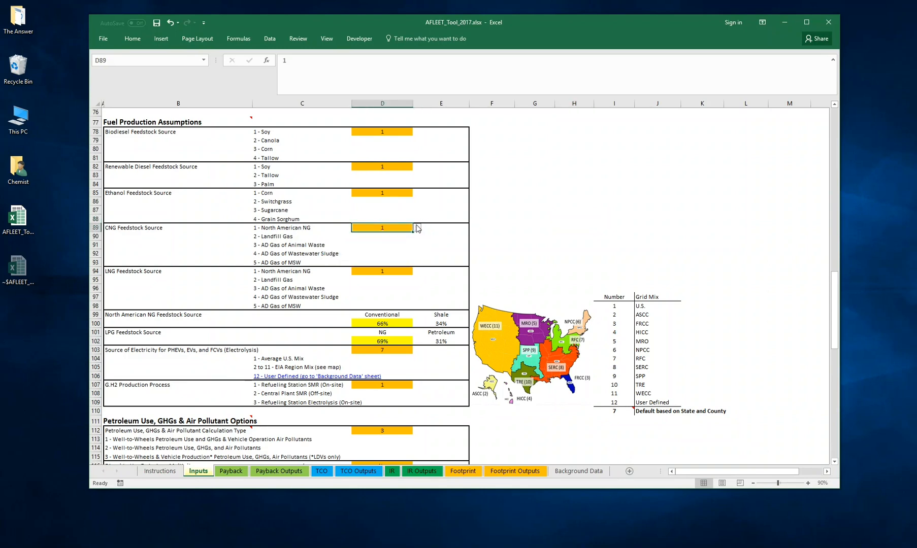
pyautogui.click(512, 245)
pyautogui.scroll(-8, 512, 244)
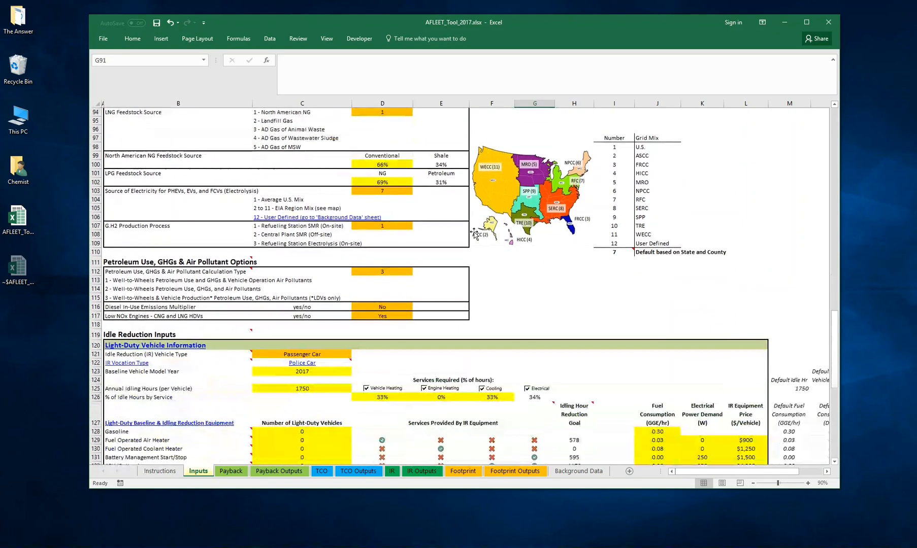
# - Set the Petroleum Use, GHGs & Air Pollutant Calculation Type to option 1, Well-to-Wheels Petroleum Use and GHGs & Vehicle Operation Air Pollutants
pyautogui.moveTo(121, 210); pyautogui.dragTo(467, 270)
pyautogui.click(522, 237)
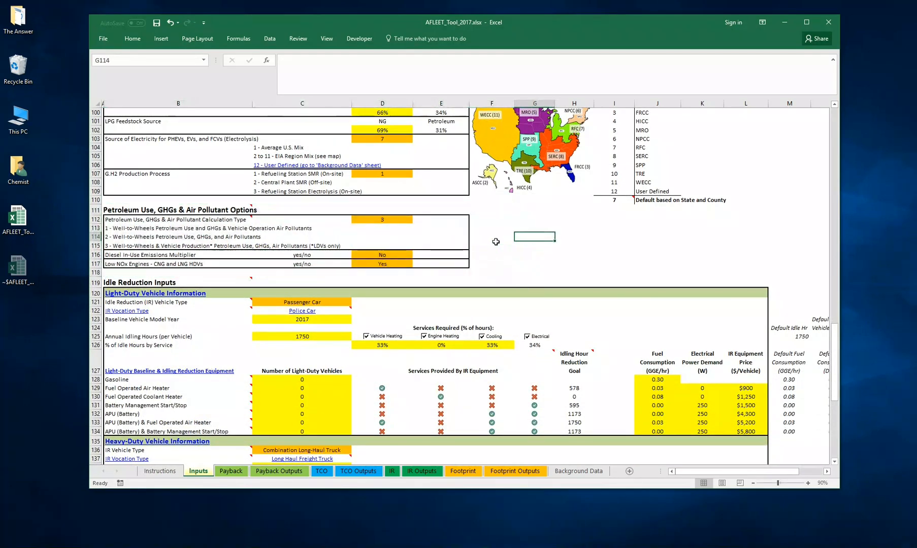
pyautogui.click(395, 218)
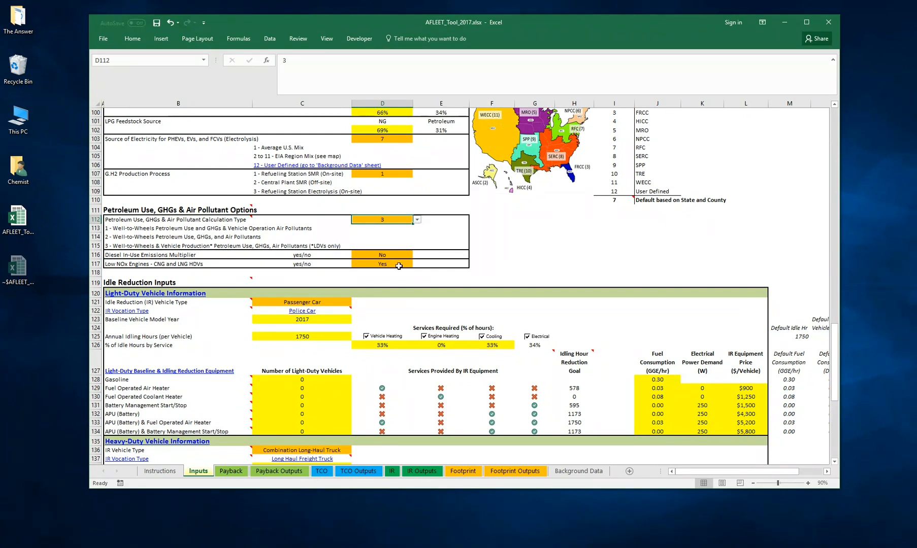
pyautogui.click(417, 219)
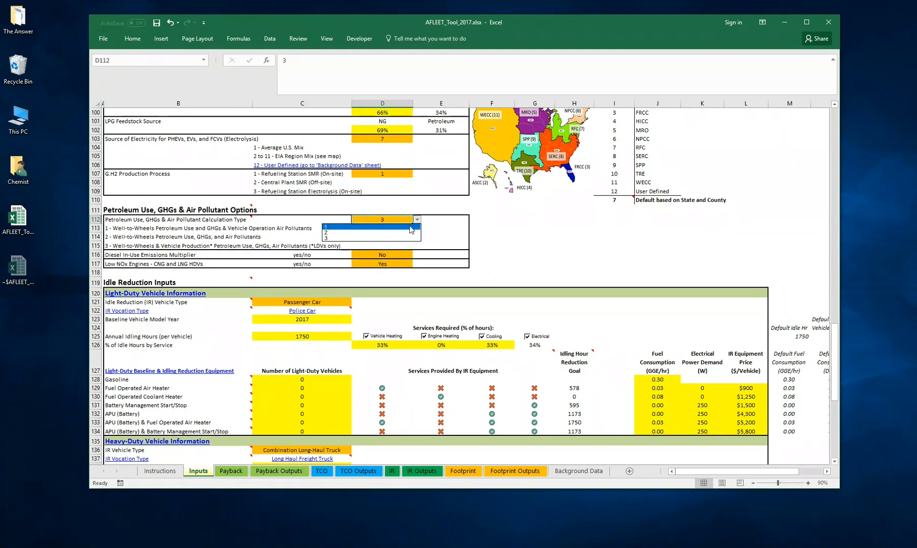
pyautogui.click(412, 227)
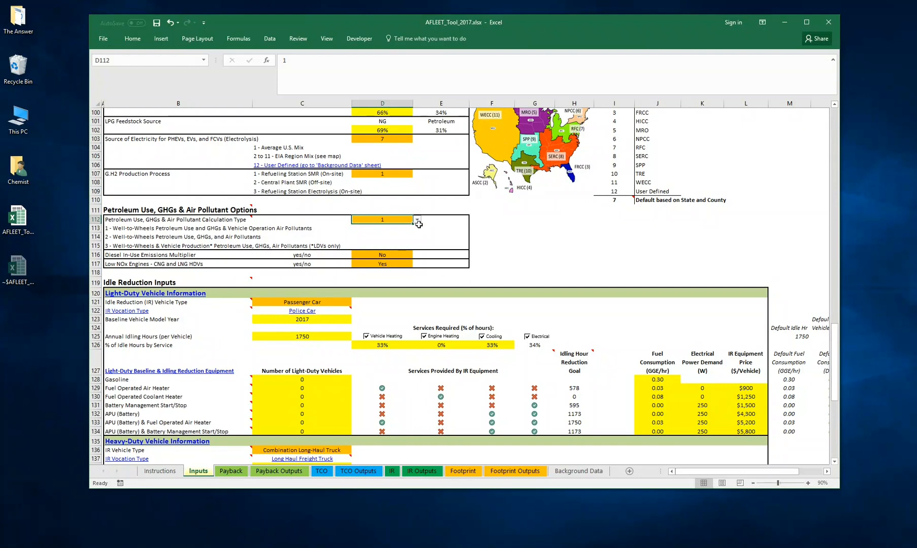
pyautogui.click(418, 222)
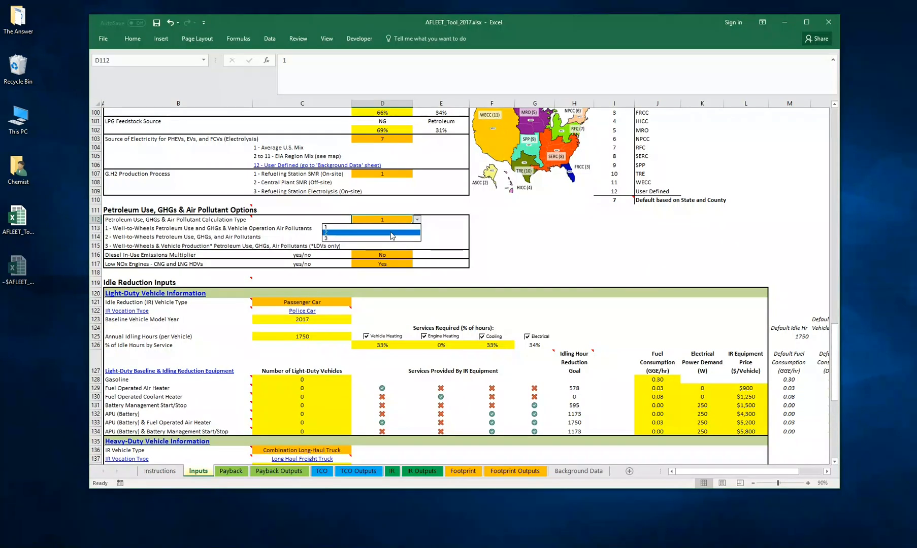
pyautogui.click(401, 233)
pyautogui.click(417, 220)
pyautogui.click(400, 228)
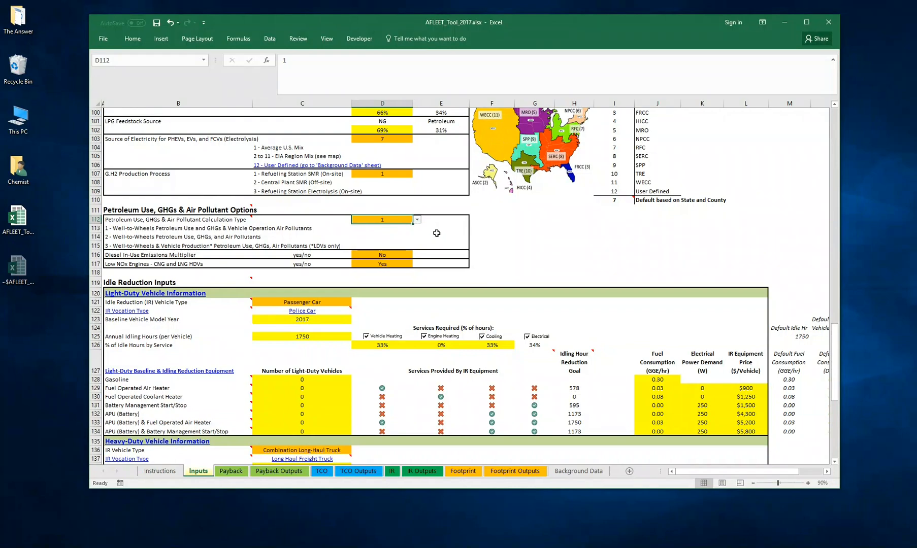
pyautogui.click(488, 215)
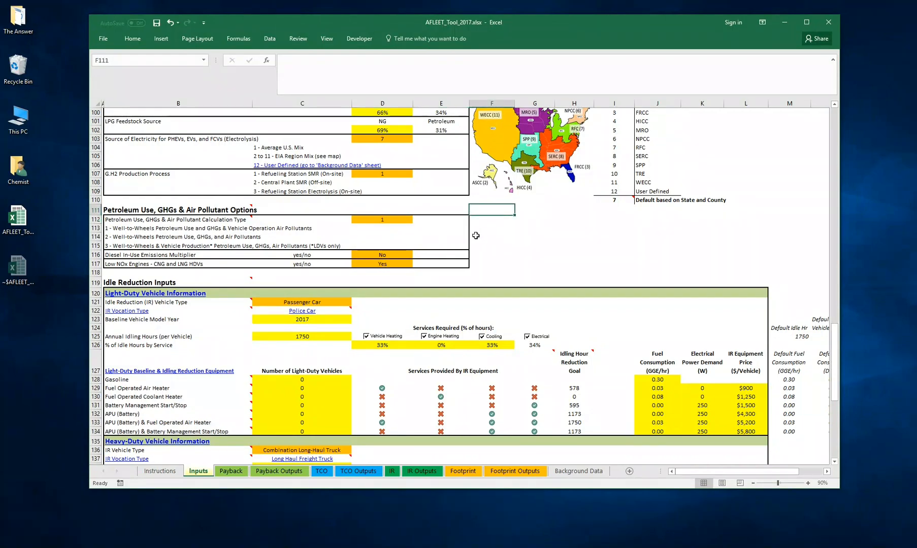
# - Look over the Idle Reduction Inputs section covering light-duty and heavy-duty vehicle information
pyautogui.scroll(-4, 495, 223)
pyautogui.scroll(-1, 108, 173)
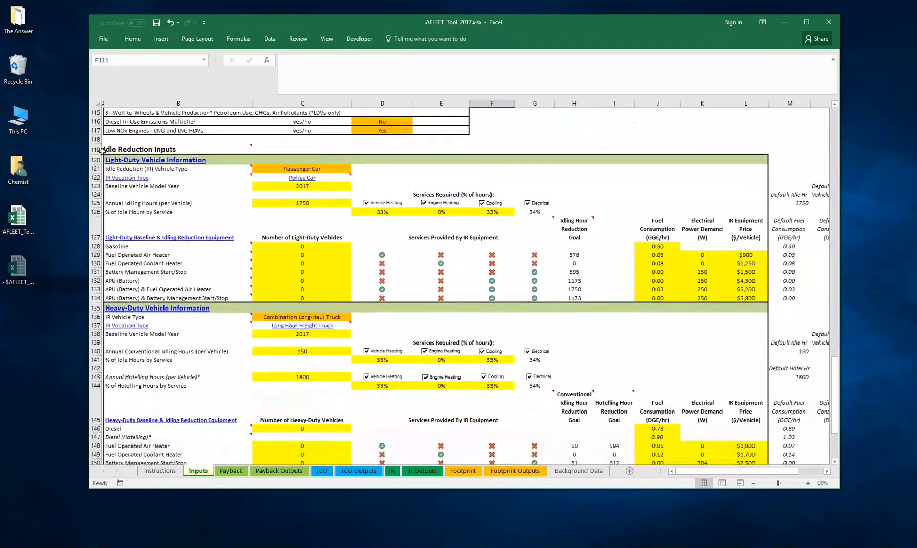
pyautogui.moveTo(108, 147); pyautogui.dragTo(704, 290)
pyautogui.scroll(11, 675, 261)
pyautogui.scroll(14, 605, 263)
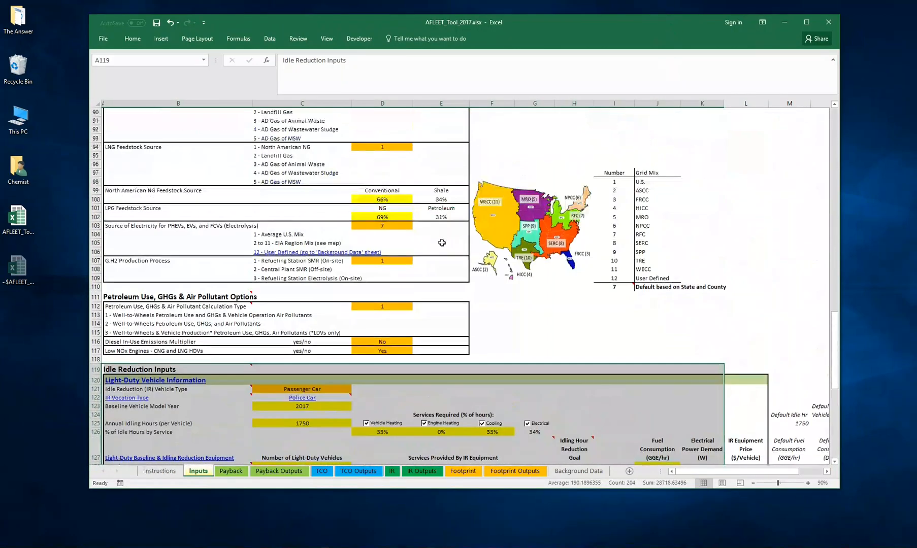
pyautogui.scroll(-12, 437, 368)
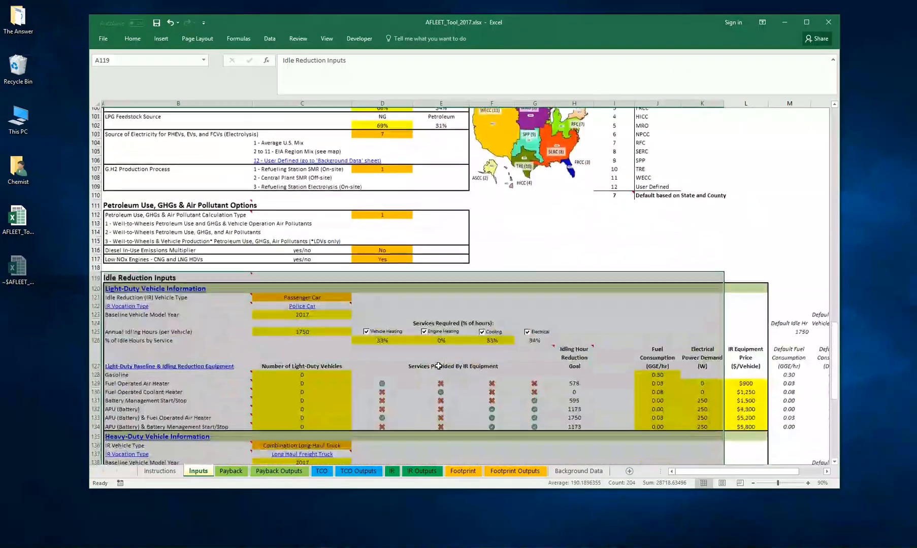
pyautogui.click(511, 217)
# - Open the TCO Outputs sheet and examine the heavy-duty lifetime costs, including the RD20 and RD100 depreciation and total cost of ownership cells
pyautogui.scroll(2, 512, 211)
pyautogui.scroll(20, 512, 210)
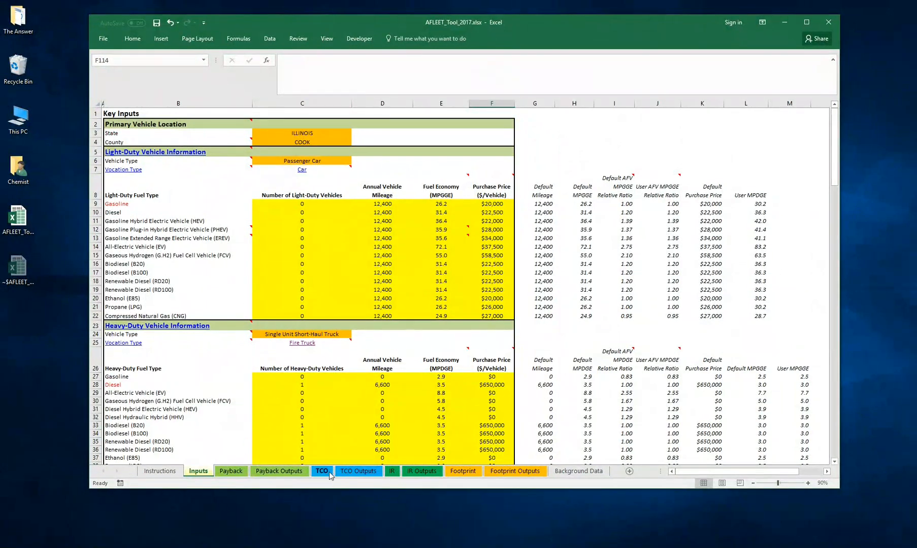
pyautogui.click(358, 471)
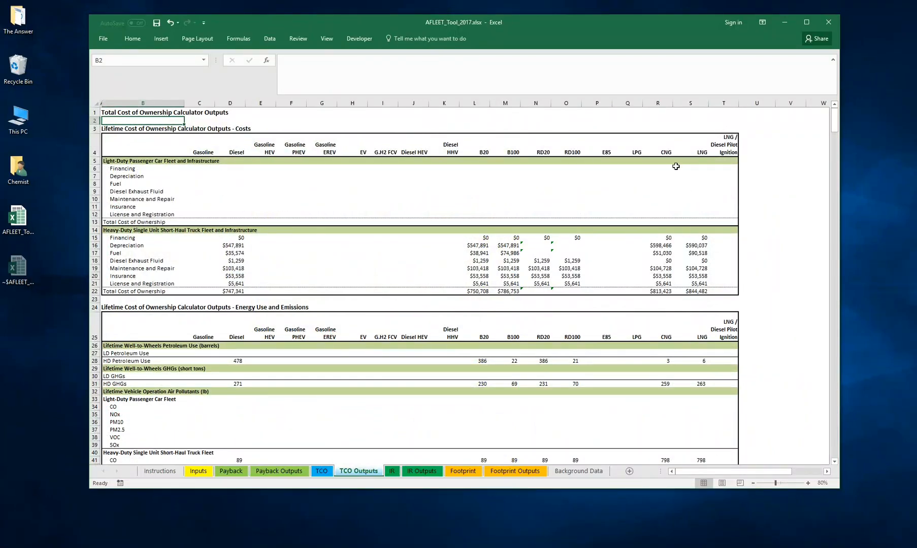
pyautogui.scroll(-1, 699, 206)
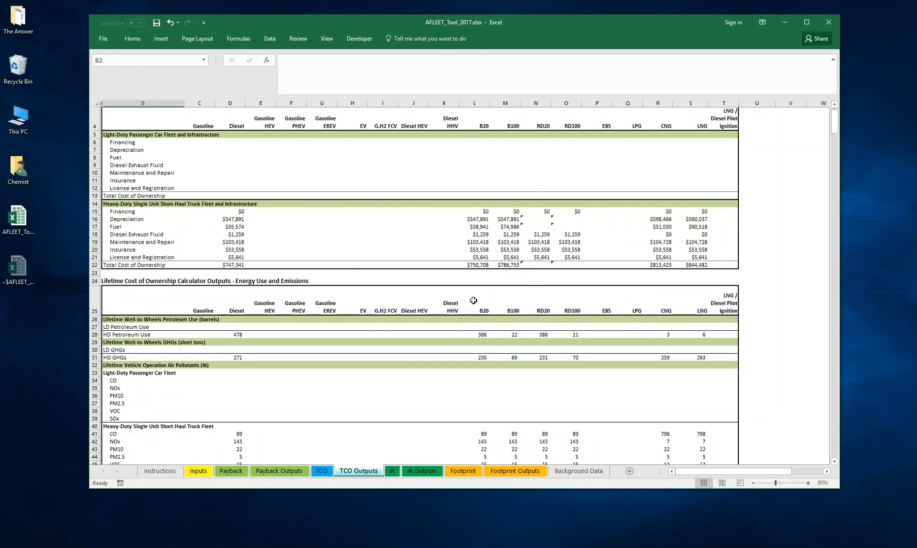
pyautogui.click(542, 265)
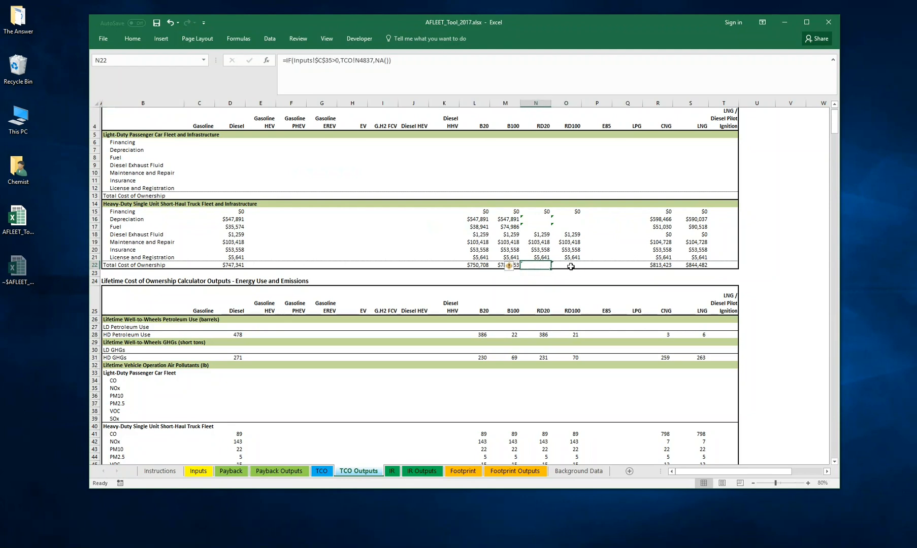
pyautogui.click(569, 266)
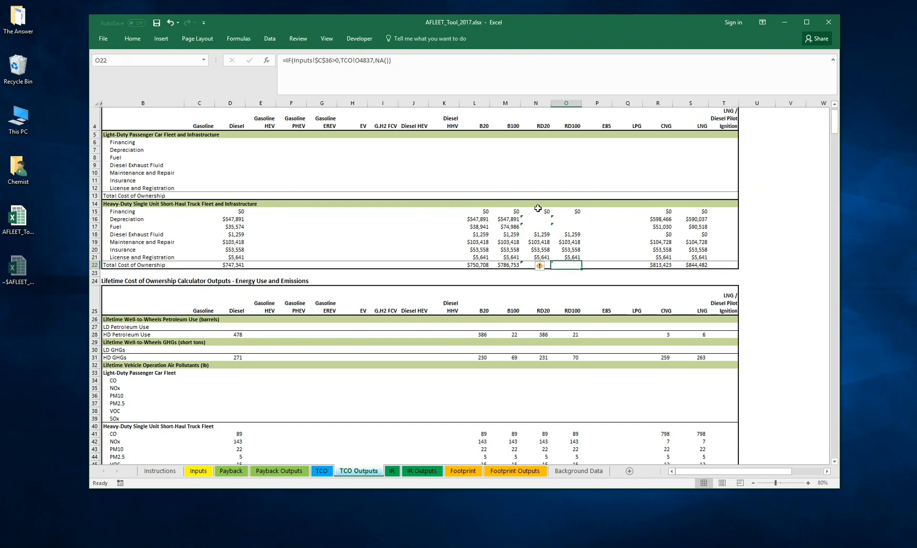
pyautogui.click(566, 221)
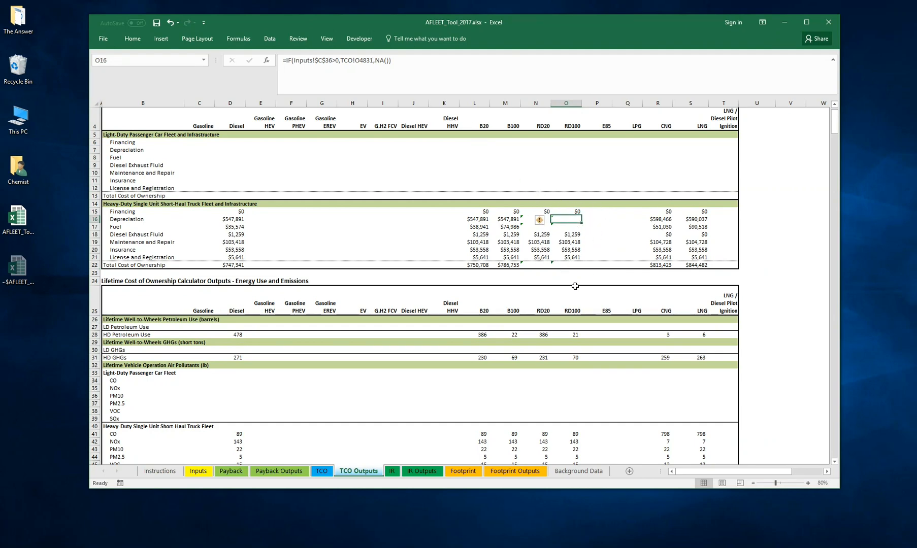
pyautogui.click(560, 266)
pyautogui.click(526, 267)
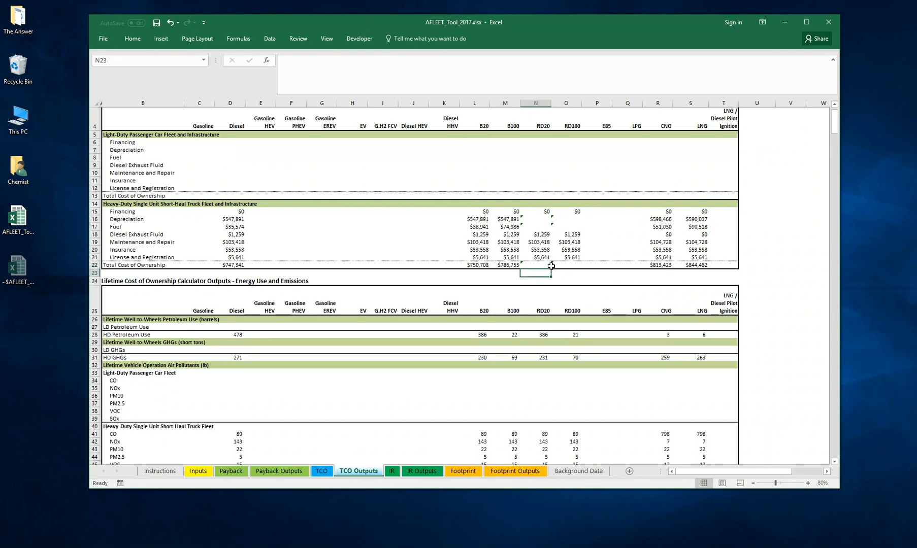
pyautogui.click(552, 282)
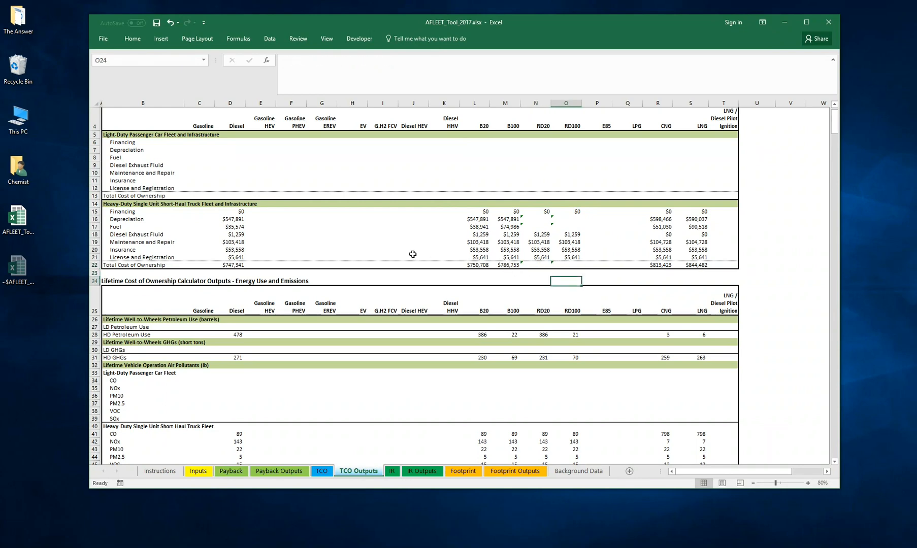
# - Review the lifetime Energy Use and Emissions and Externality Costs tables for the heavy-duty truck fleet
pyautogui.scroll(-5, 270, 240)
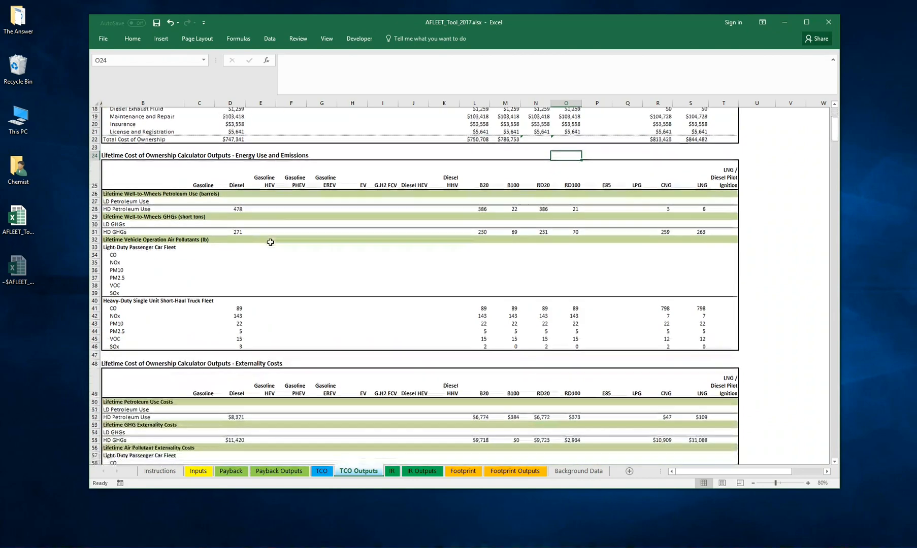
pyautogui.scroll(6, 270, 239)
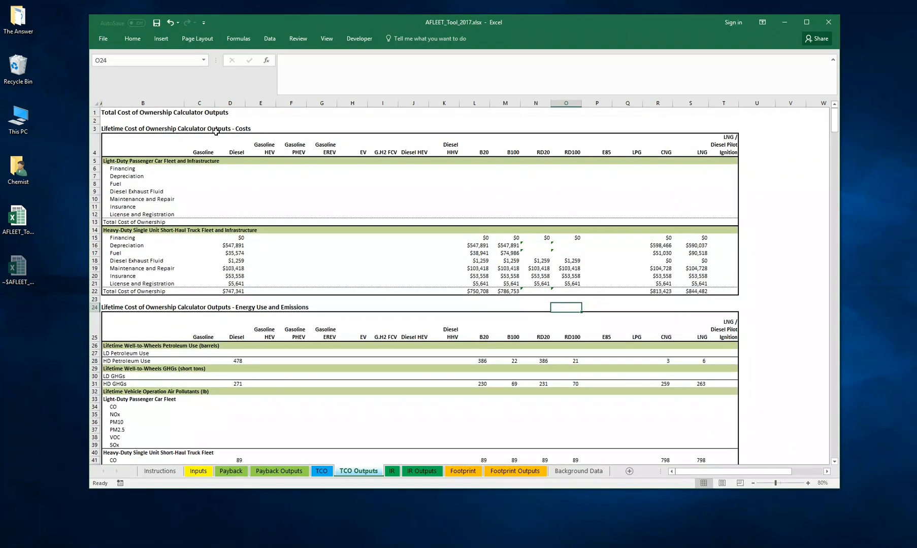
pyautogui.scroll(-4, 257, 157)
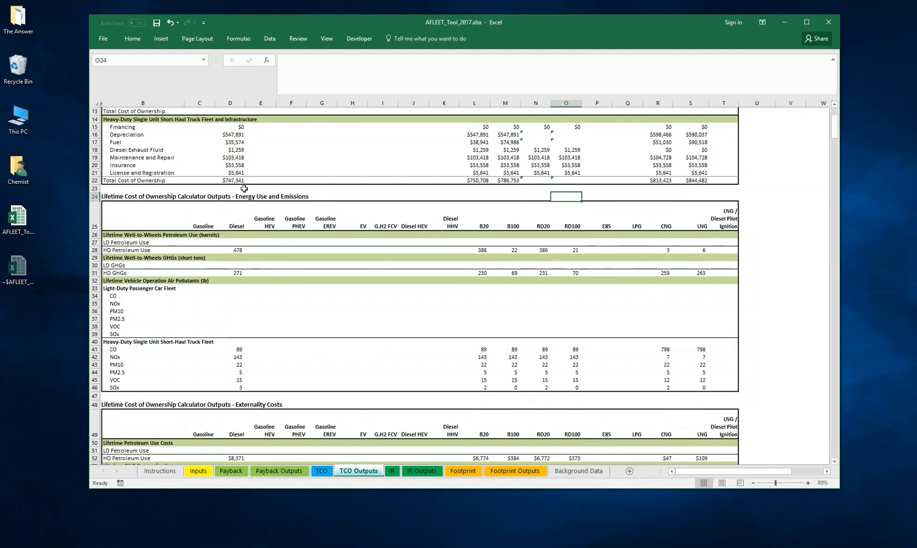
pyautogui.scroll(-3, 289, 210)
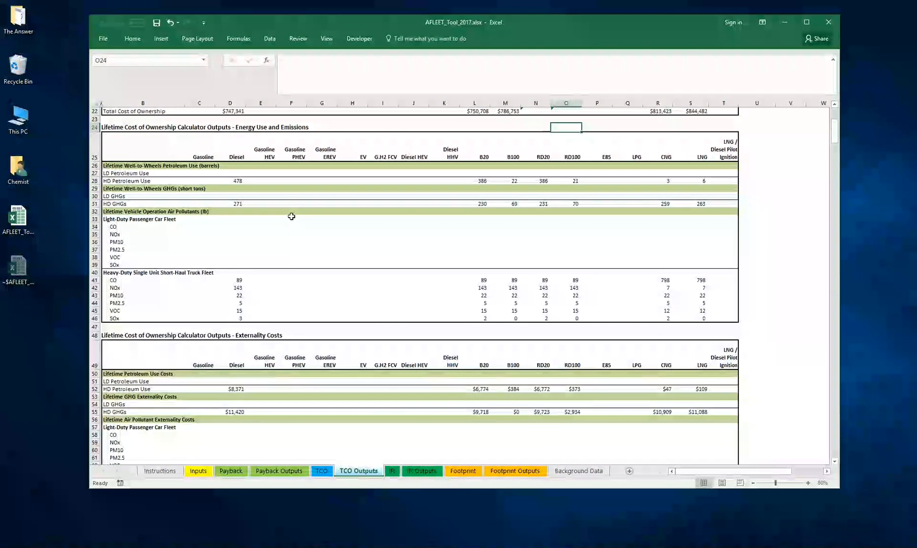
pyautogui.scroll(-2, 292, 216)
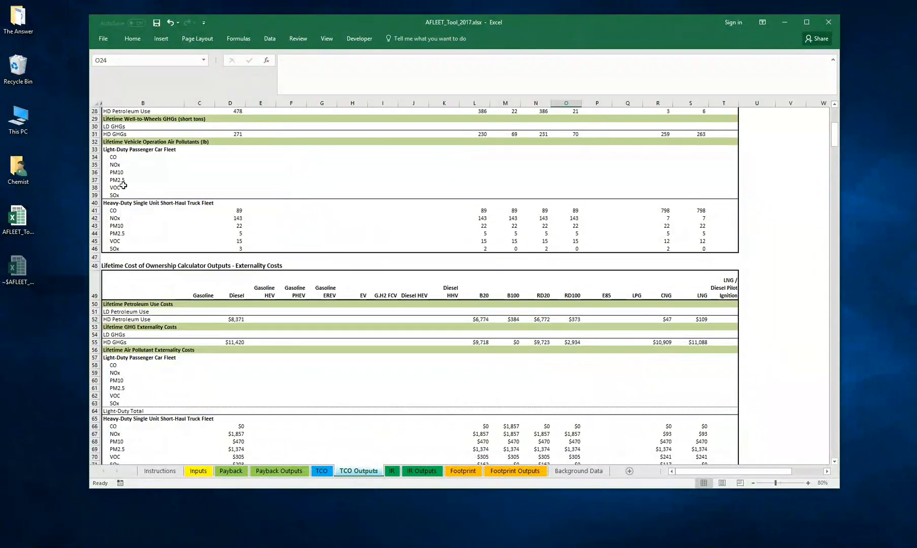
pyautogui.scroll(-6, 166, 236)
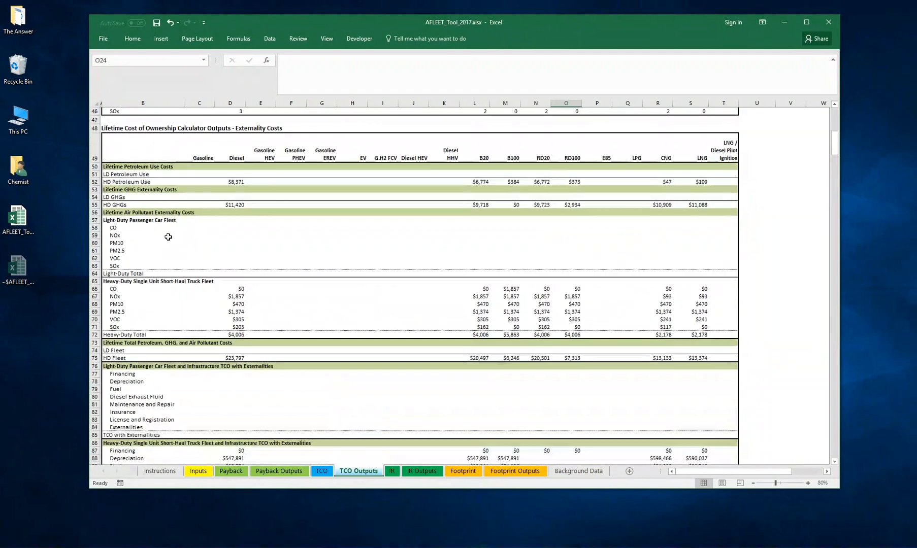
pyautogui.scroll(-5, 245, 292)
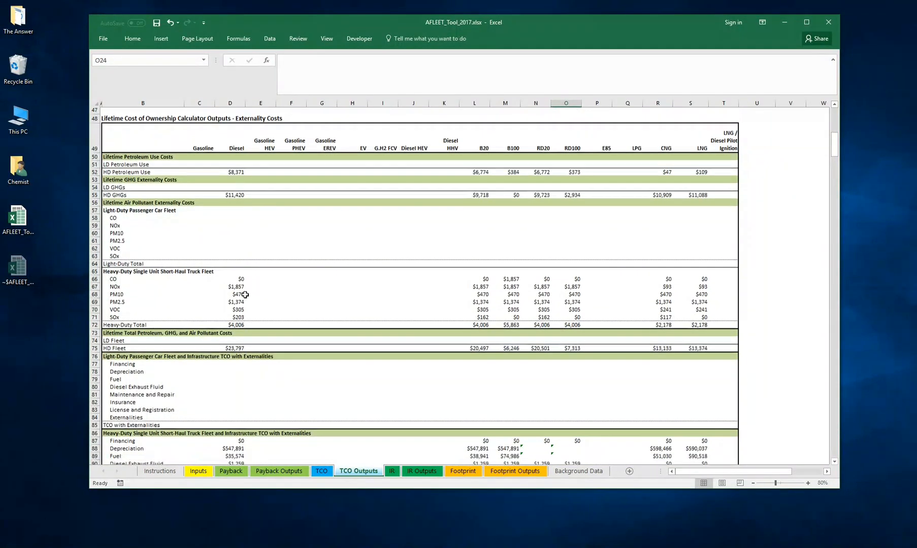
# - Examine the Cumulative Cash Flow chart for the Single Unit Short-Haul Truck Fleet compared to diesel
pyautogui.scroll(-9, 245, 294)
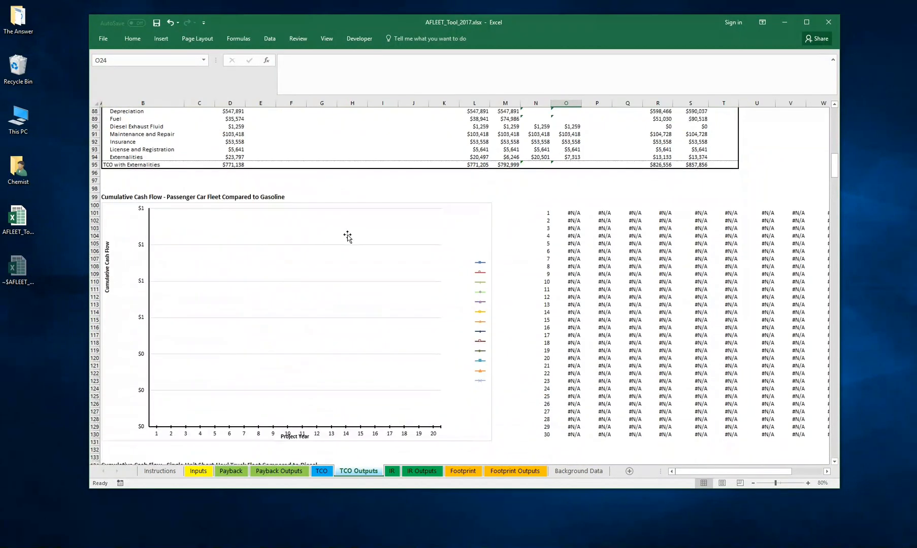
pyautogui.scroll(-11, 348, 237)
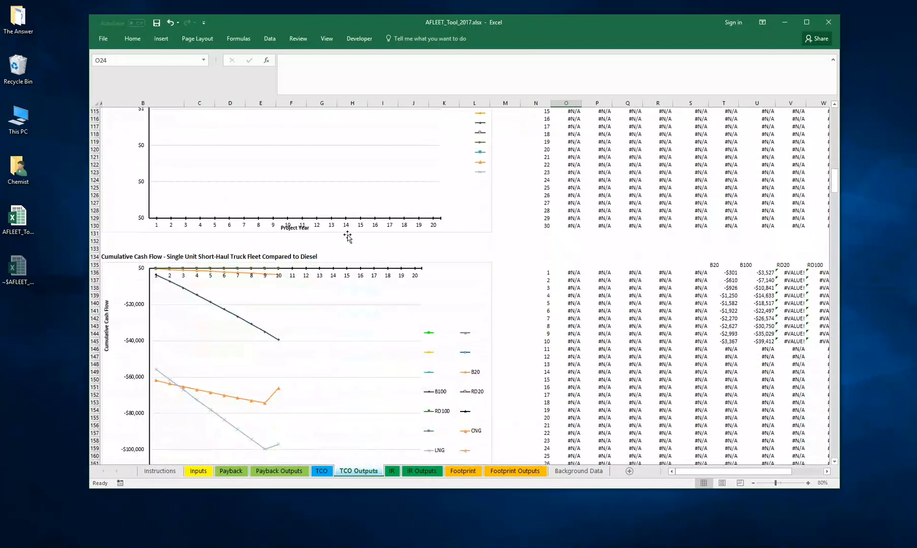
pyautogui.scroll(-1, 347, 237)
pyautogui.scroll(13, 348, 237)
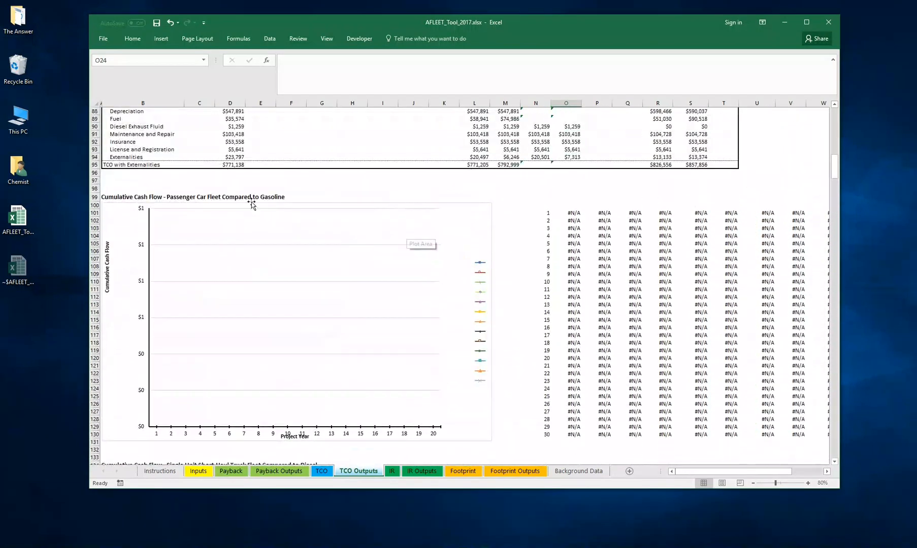
pyautogui.scroll(-13, 287, 292)
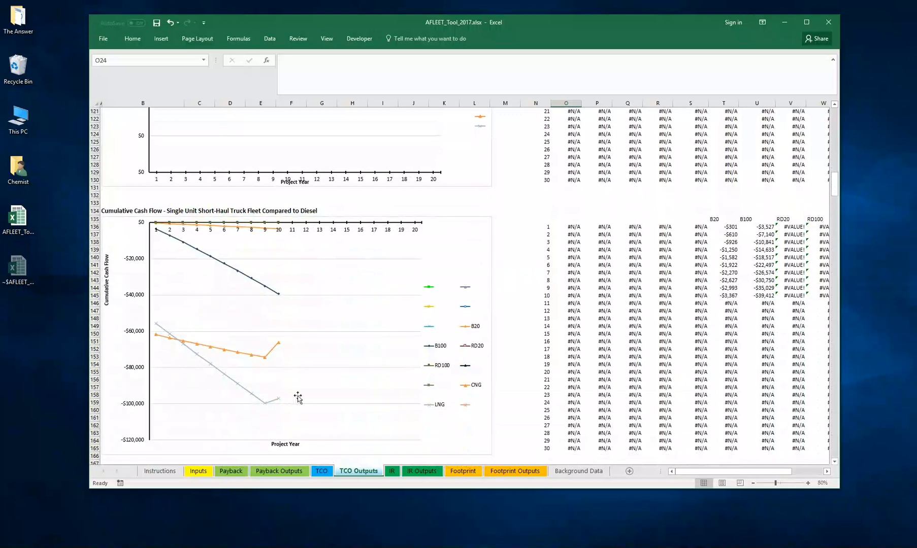
pyautogui.scroll(-1, 315, 321)
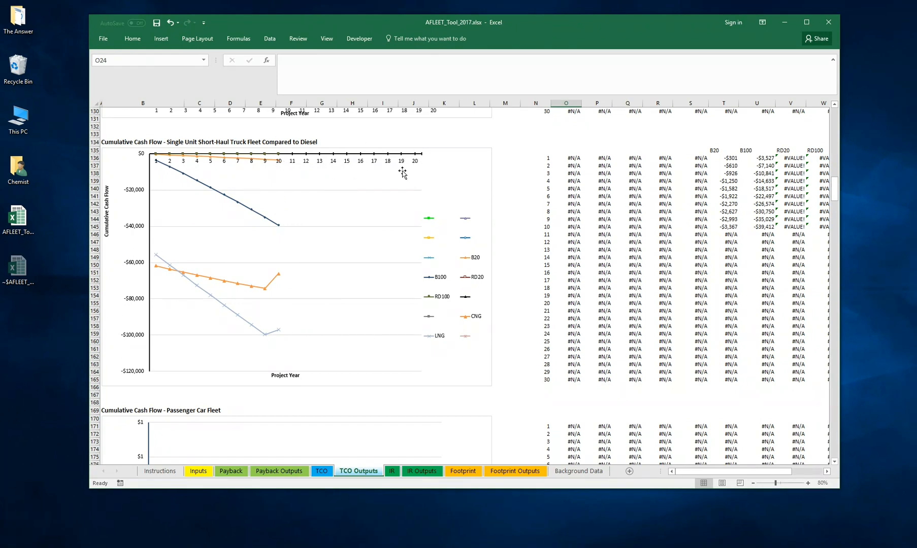
# - Review the Single Unit Short-Haul Truck Fleet charts for cumulative cash flow, total cost of ownership with and without externalities, and lifetime petroleum use and GHGs
pyautogui.scroll(-2, 357, 244)
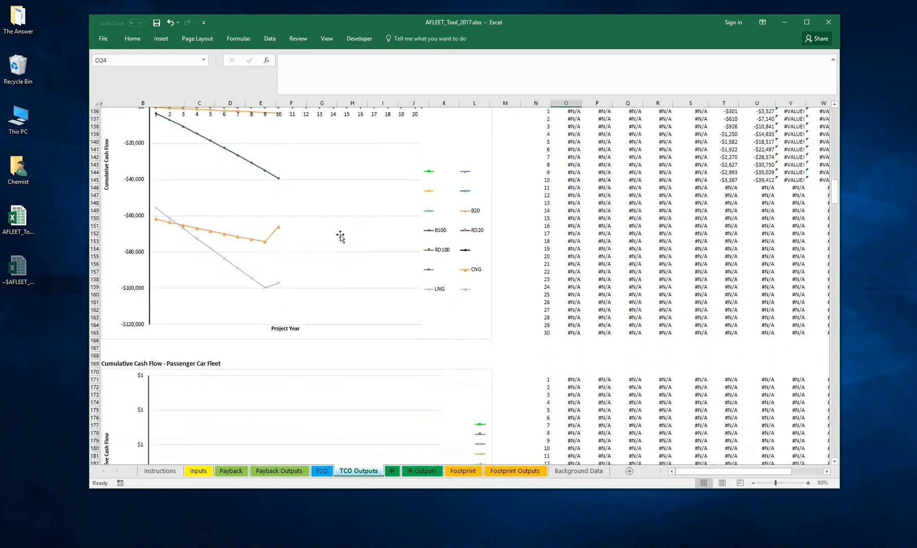
pyautogui.scroll(1, 342, 241)
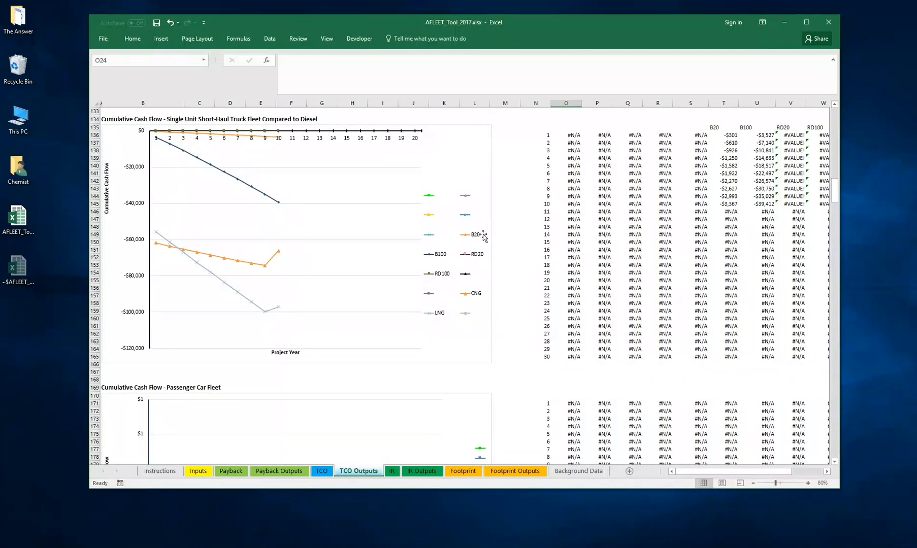
pyautogui.scroll(-20, 370, 250)
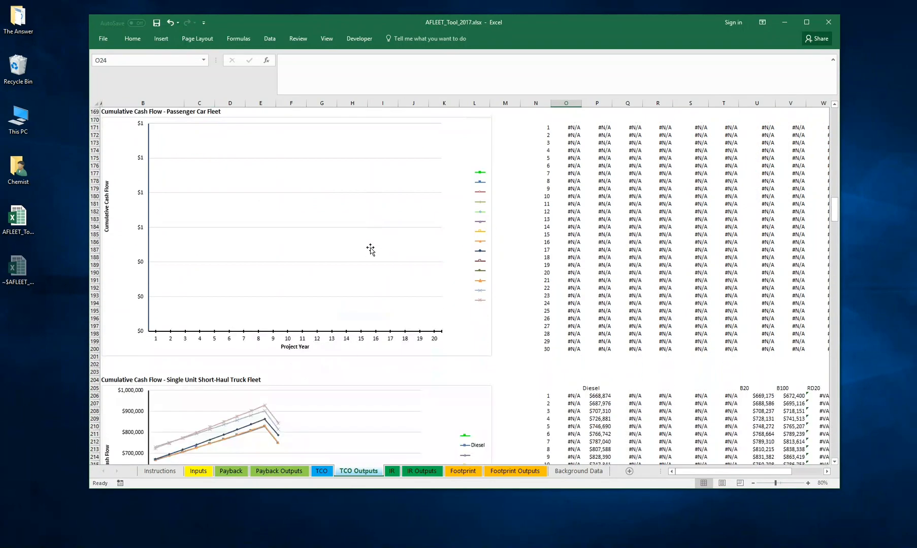
pyautogui.scroll(-20, 370, 250)
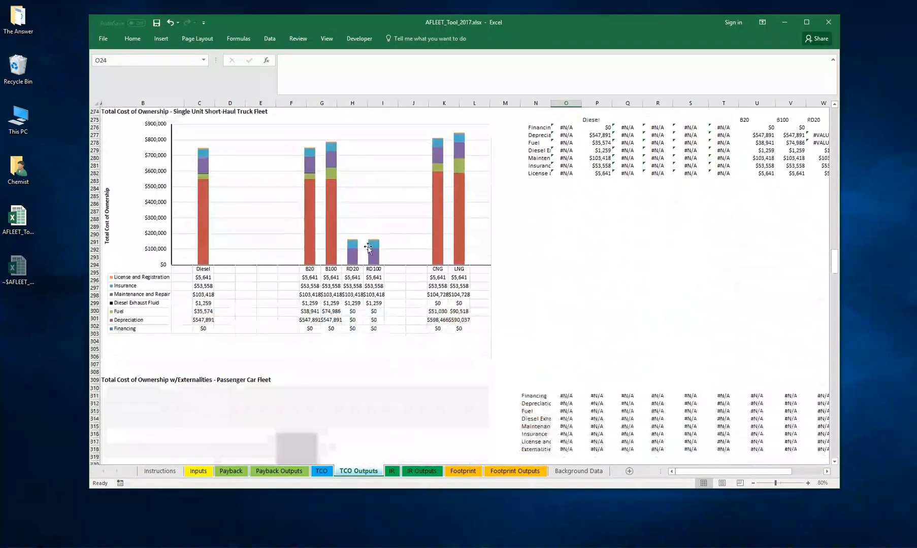
pyautogui.scroll(4, 369, 249)
pyautogui.scroll(-20, 368, 247)
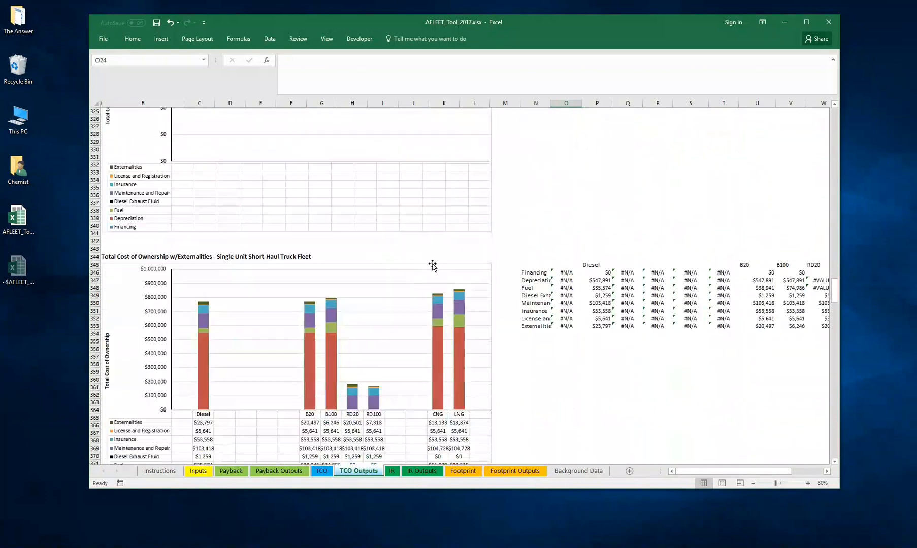
pyautogui.scroll(-15, 520, 260)
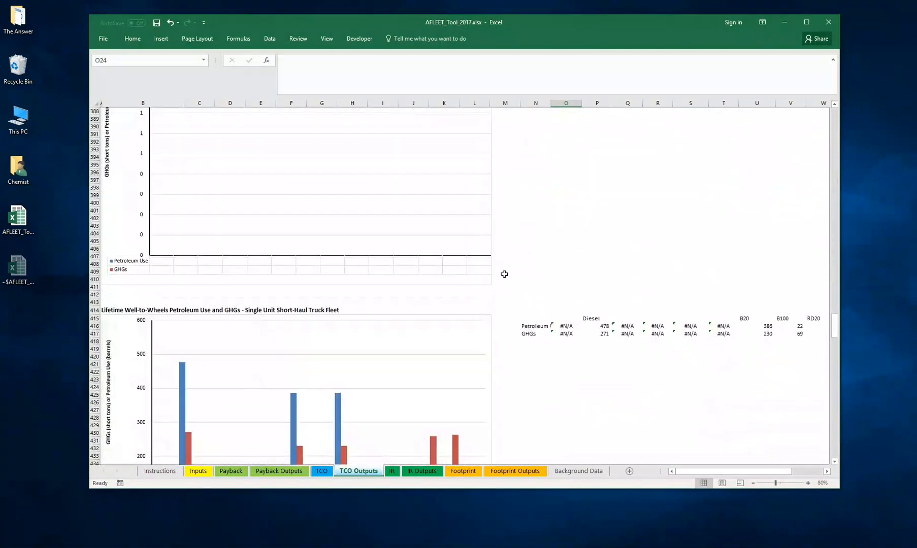
pyautogui.scroll(4, 503, 273)
pyautogui.moveTo(832, 323); pyautogui.dragTo(833, 104)
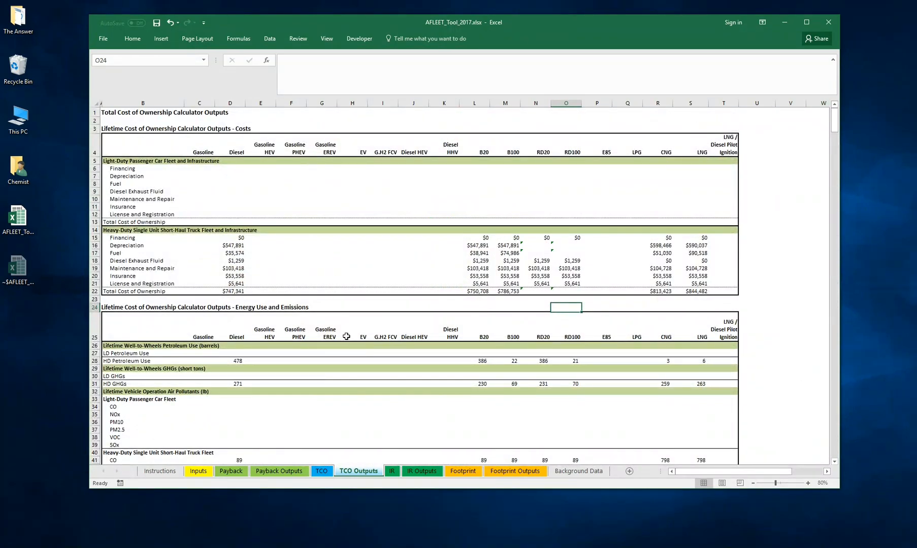
# - Open the TCO sheet and look over its navigation hyperlinks and the Total Cost of Ownership - Light-Duty parameter block
pyautogui.click(321, 471)
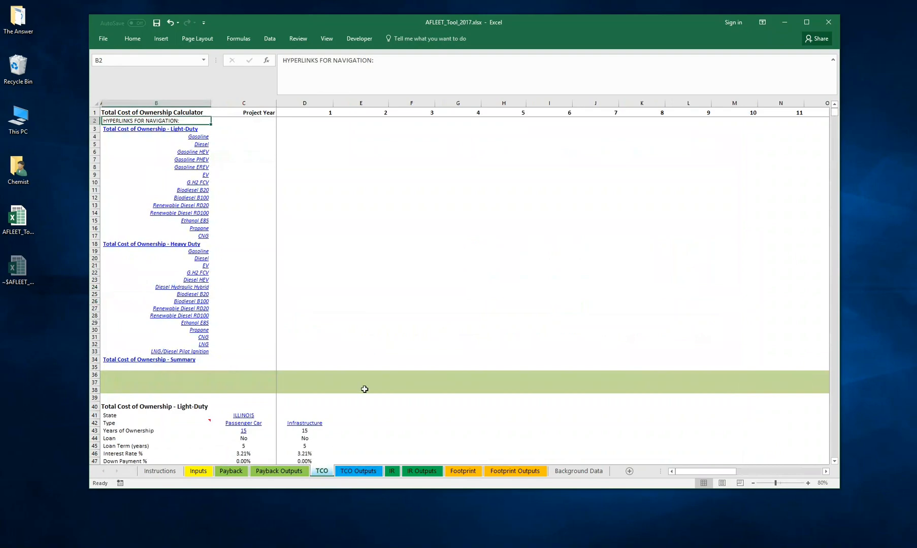
pyautogui.scroll(-3, 433, 291)
pyautogui.moveTo(152, 294); pyautogui.dragTo(304, 355)
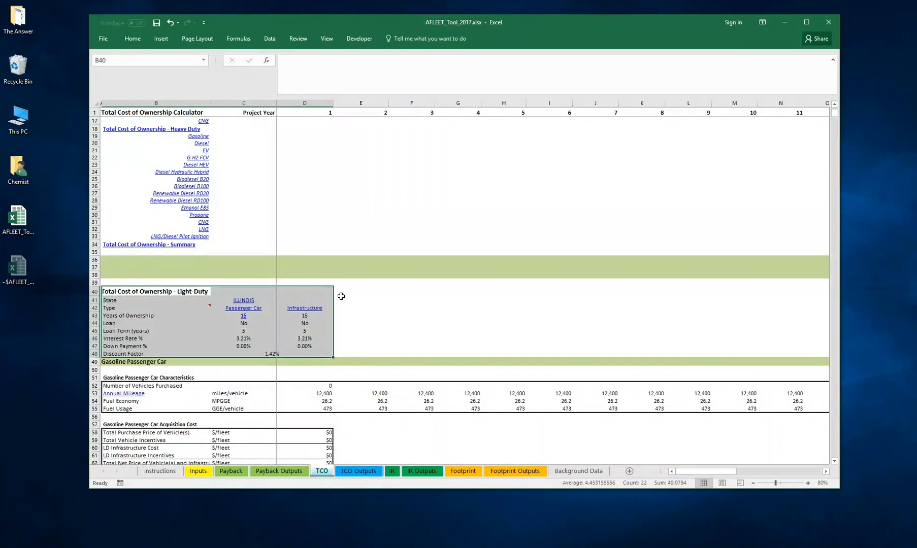
pyautogui.click(337, 317)
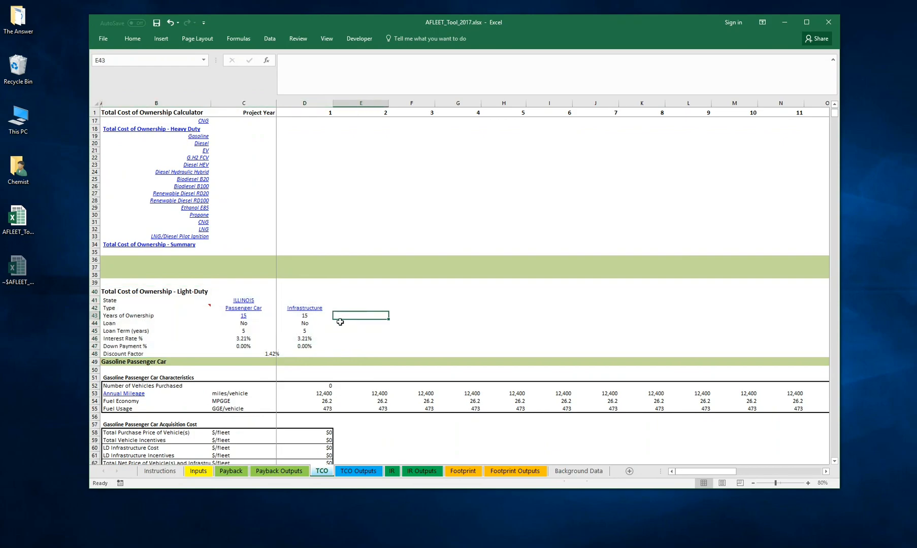
pyautogui.scroll(5, 340, 319)
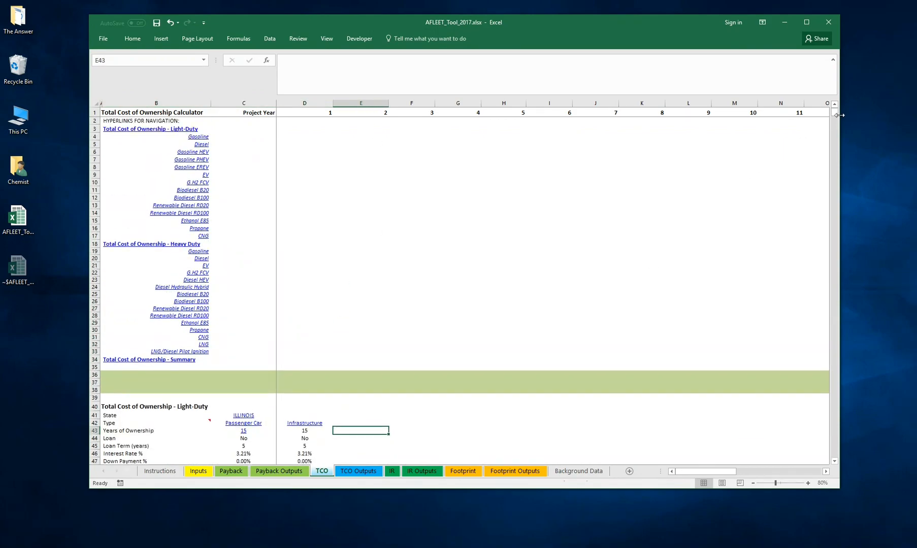
pyautogui.moveTo(837, 112); pyautogui.dragTo(429, 165)
# - Follow the heavy-duty G.H2 FCV hyperlink and examine that truck's characteristics and acquisition cost tables
pyautogui.click(198, 273)
pyautogui.scroll(-6, 299, 333)
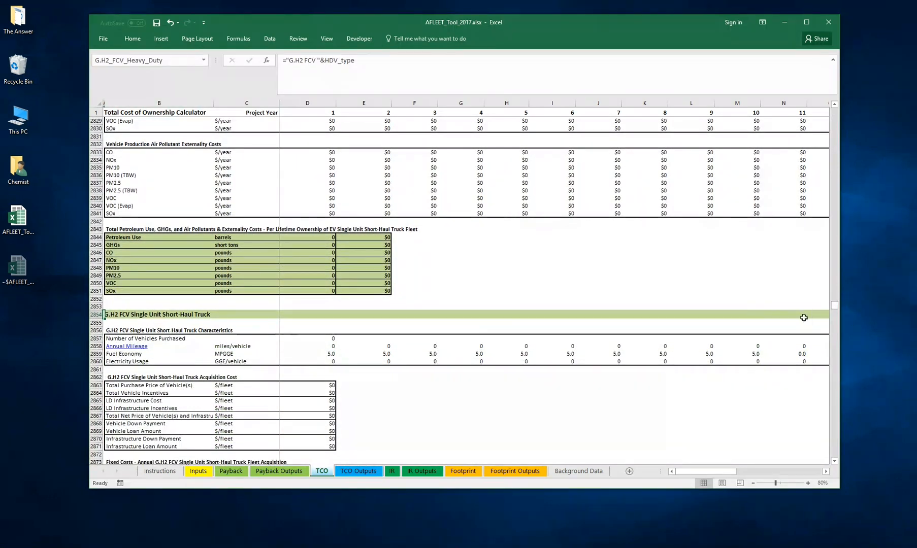
pyautogui.scroll(-1, 192, 332)
pyautogui.scroll(-3, 192, 332)
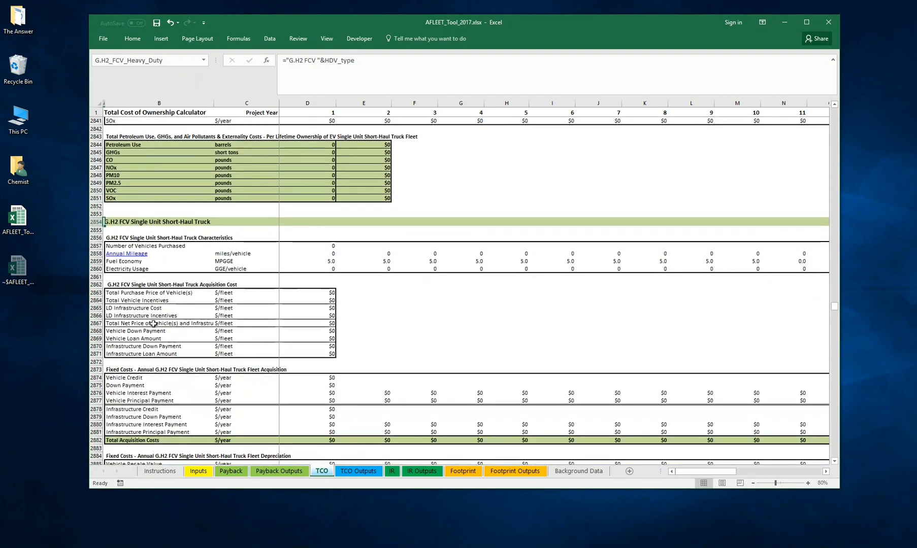
pyautogui.click(116, 239)
pyautogui.moveTo(116, 239); pyautogui.dragTo(468, 339)
pyautogui.click(463, 346)
# - Review the G.H2 FCV truck's fixed costs, operating costs, air pollutants and externality costs through its lifetime ownership totals
pyautogui.scroll(-2, 335, 300)
pyautogui.scroll(-1, 350, 302)
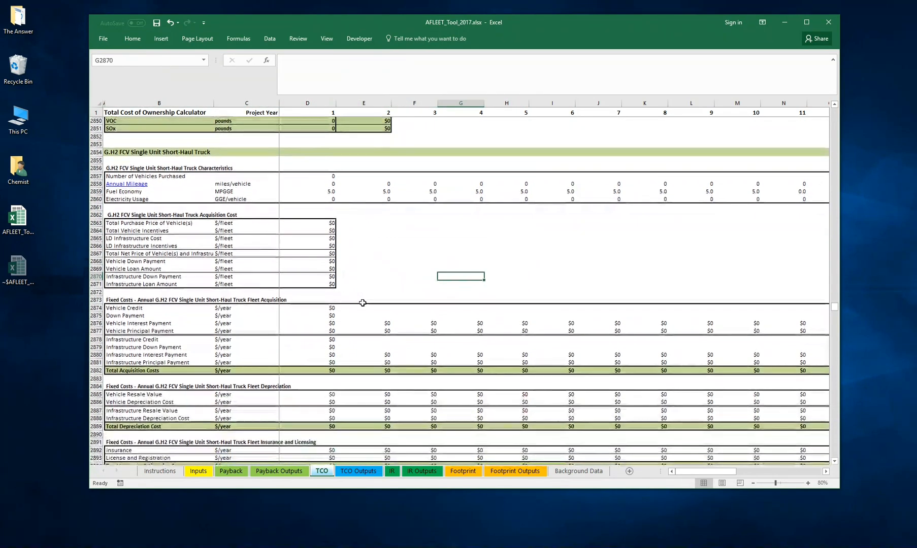
pyautogui.scroll(-2, 401, 262)
pyautogui.scroll(-20, 401, 262)
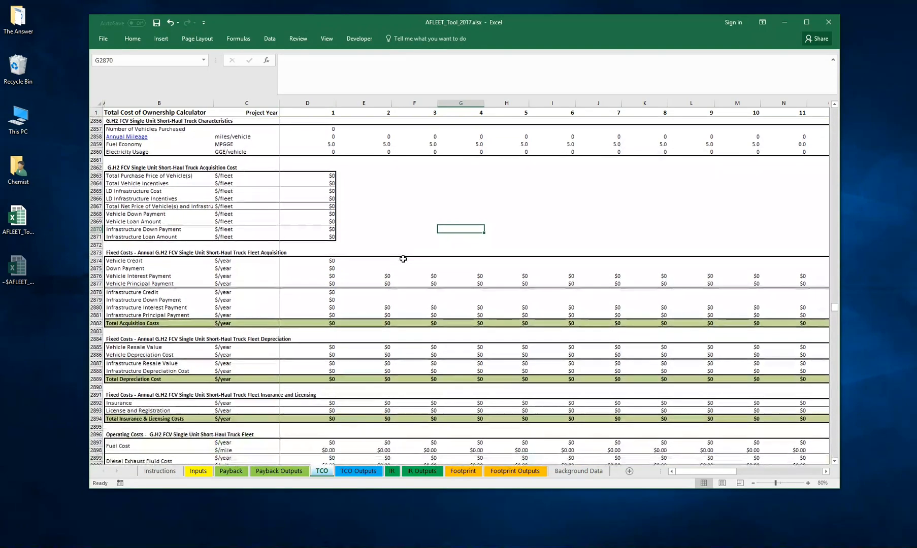
pyautogui.scroll(-11, 387, 273)
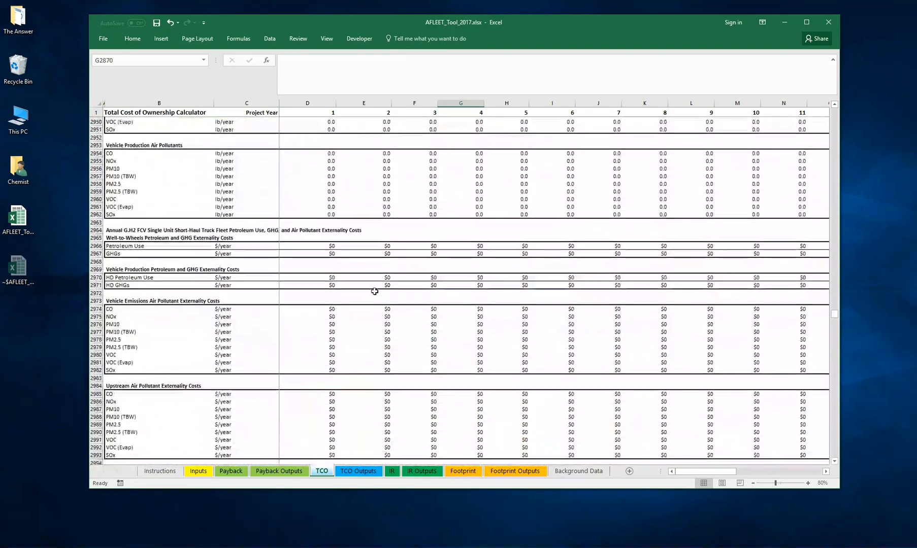
pyautogui.scroll(-10, 362, 296)
pyautogui.scroll(2, 362, 297)
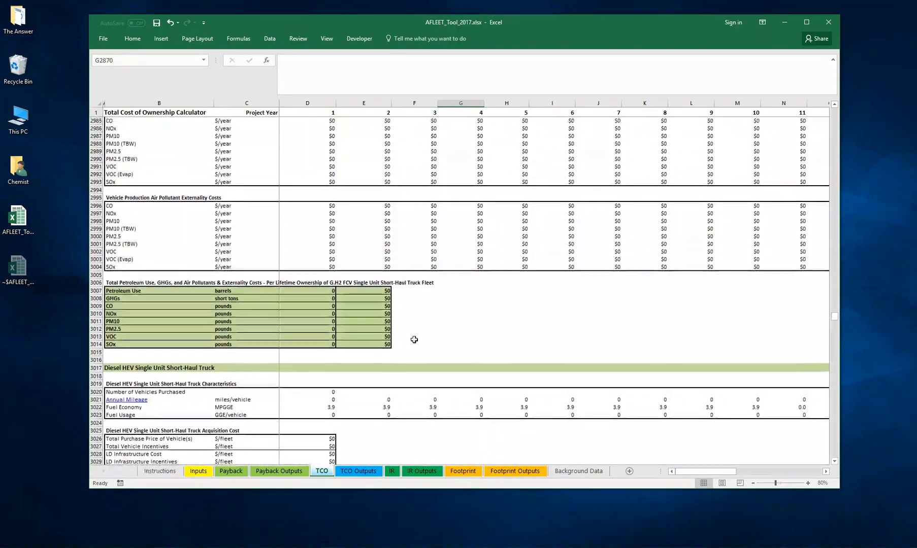
# - Highlight the G.H2 FCV section's row labels from row 3016 upward, and inspect the start of the Diesel HEV truck section
pyautogui.moveTo(109, 361); pyautogui.dragTo(125, 205)
pyautogui.scroll(-20, 200, 236)
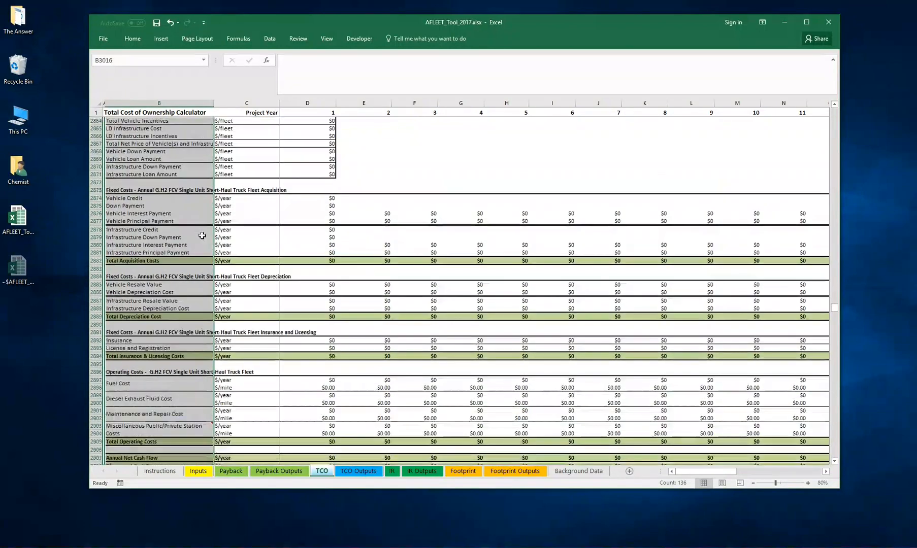
pyautogui.scroll(-20, 197, 243)
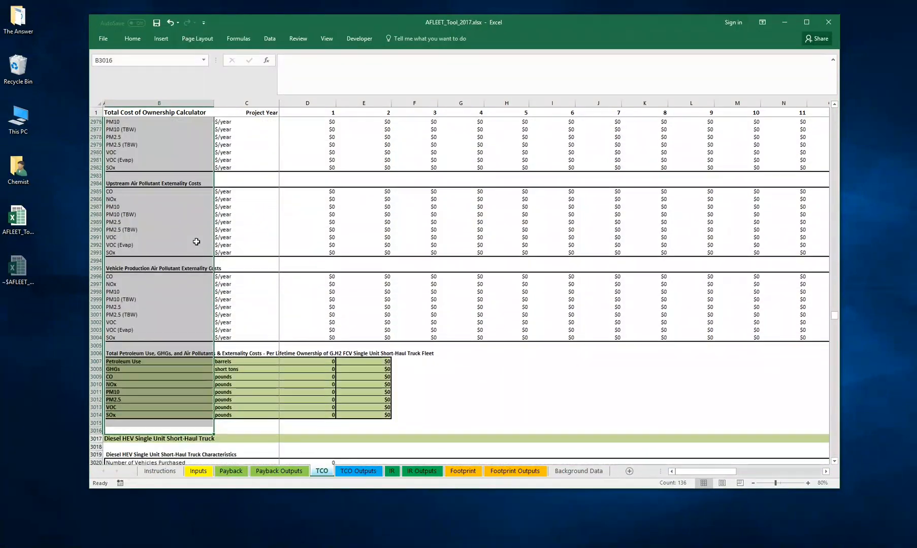
pyautogui.moveTo(507, 338); pyautogui.dragTo(122, 323)
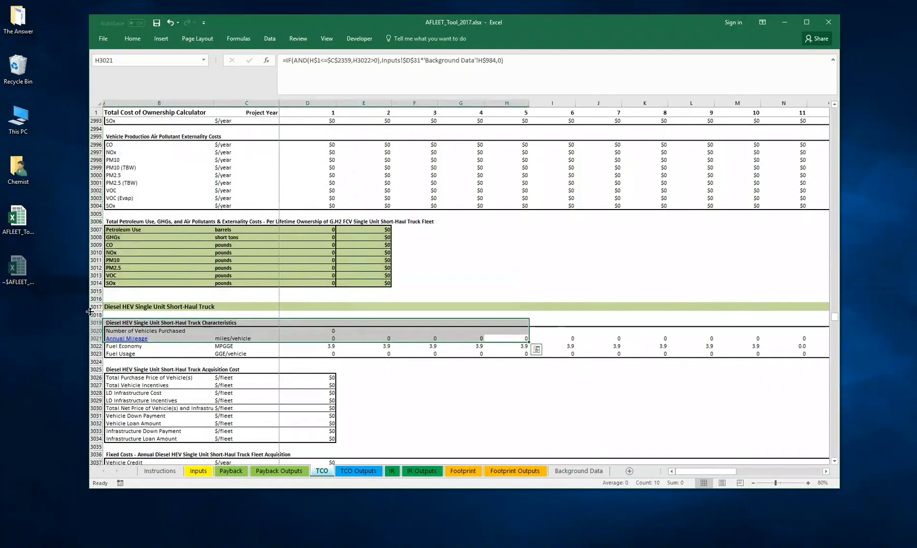
pyautogui.click(153, 298)
# - Look back through the G.H2 FCV emissions and externality tables to the vehicle characteristics at the section's start
pyautogui.scroll(6, 262, 272)
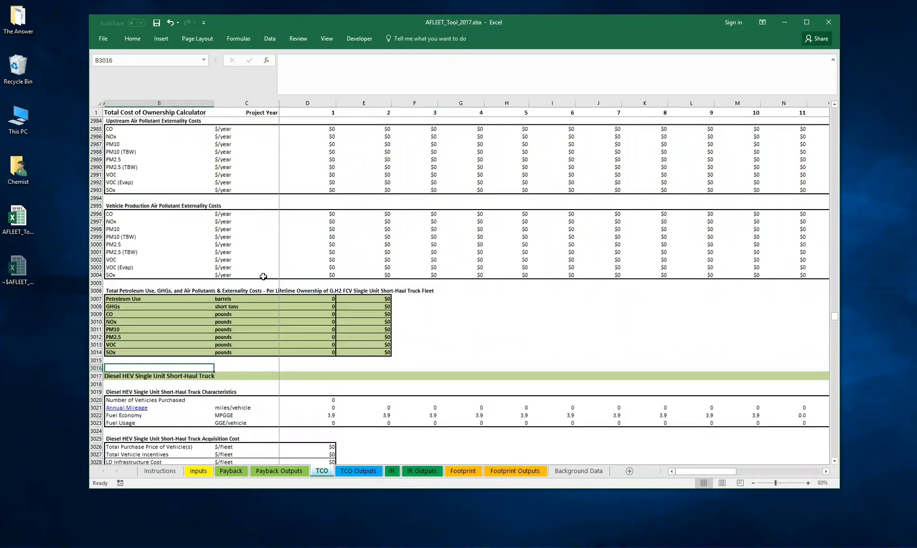
pyautogui.scroll(-2, 244, 304)
pyautogui.scroll(7, 227, 344)
pyautogui.scroll(20, 227, 344)
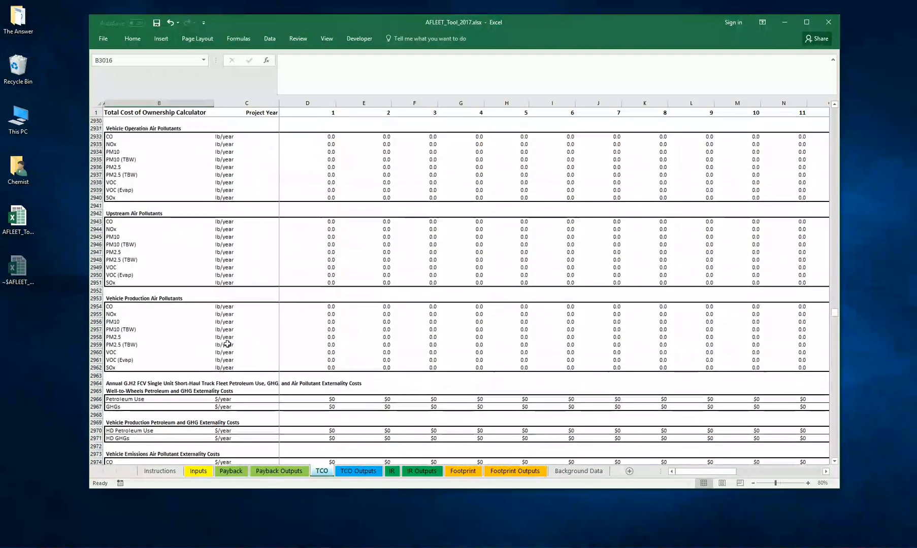
pyautogui.scroll(1, 227, 345)
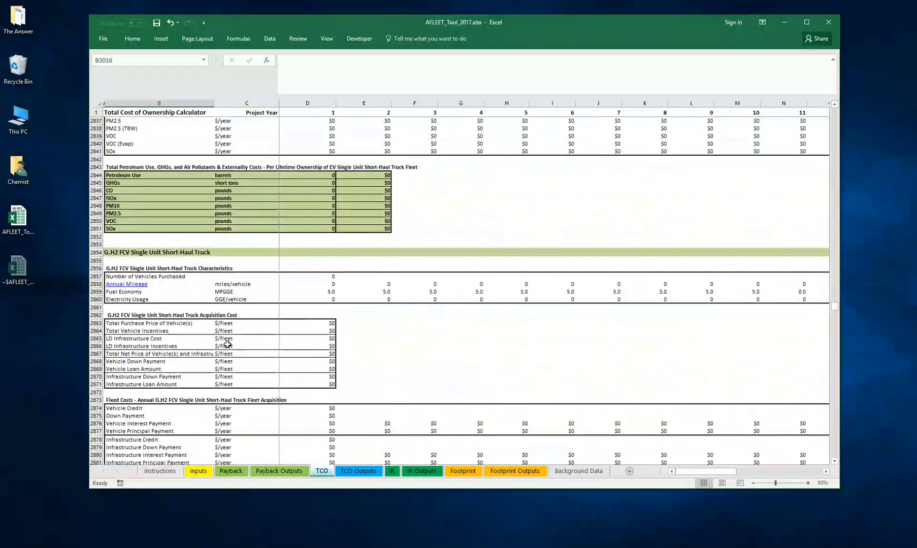
pyautogui.scroll(-4, 231, 381)
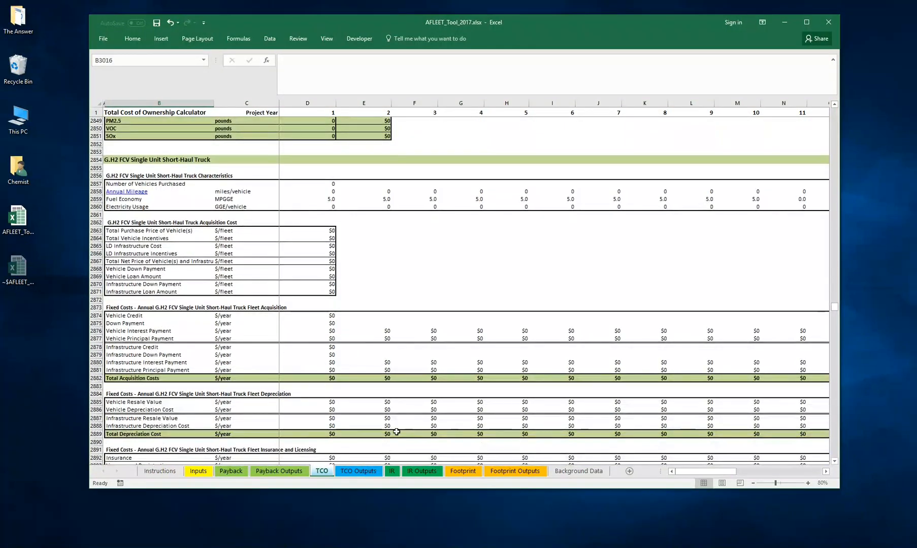
# - Check the Inputs sheet, and review the TCO Outputs tables for lifetime costs, emissions, externality costs and TCO with externalities
pyautogui.click(358, 471)
pyautogui.click(198, 471)
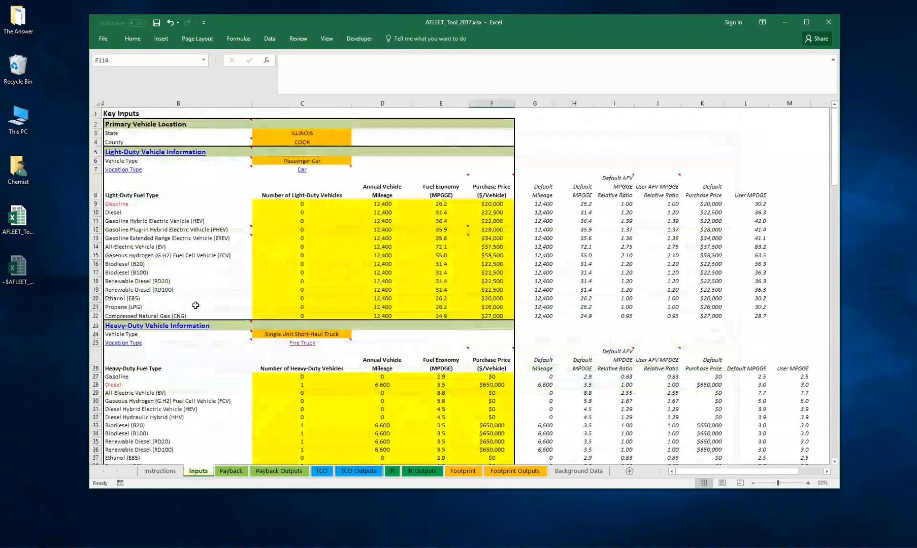
pyautogui.click(357, 471)
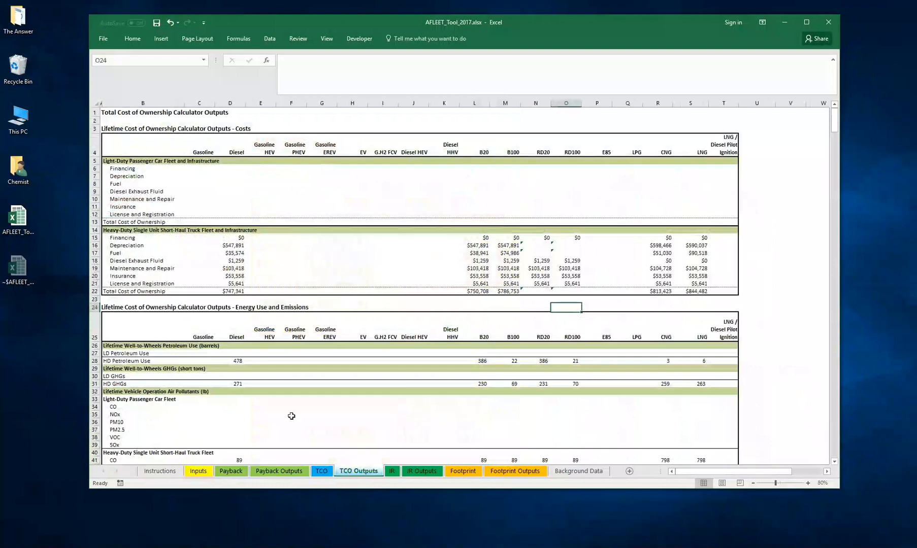
pyautogui.scroll(-7, 304, 412)
pyautogui.scroll(-4, 469, 410)
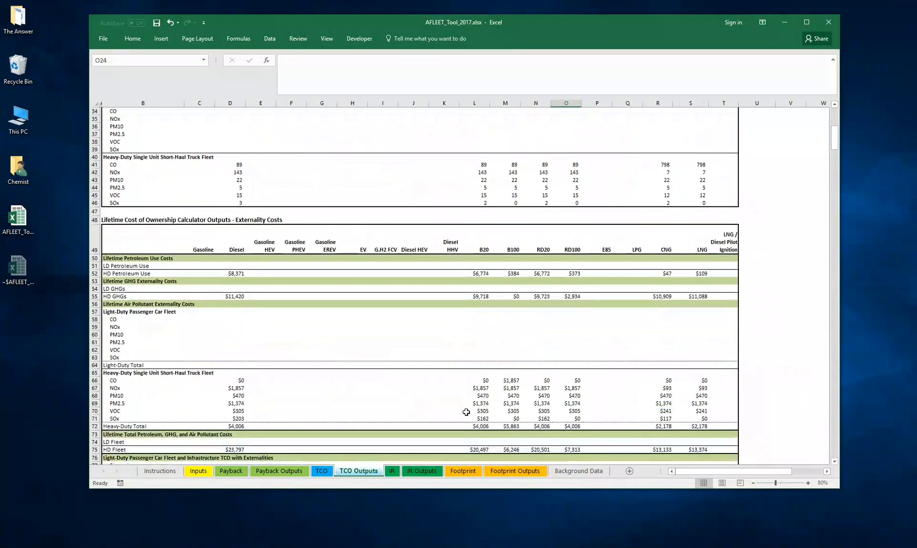
pyautogui.scroll(-4, 457, 408)
pyautogui.scroll(-3, 436, 400)
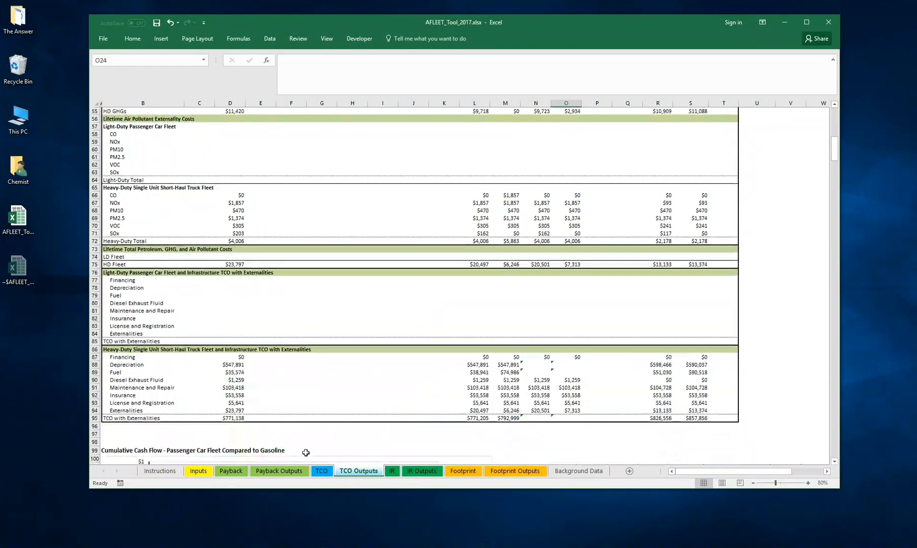
# - Revisit the heavy-duty truck calculations on the TCO sheet and return to the Inputs sheet
pyautogui.click(321, 472)
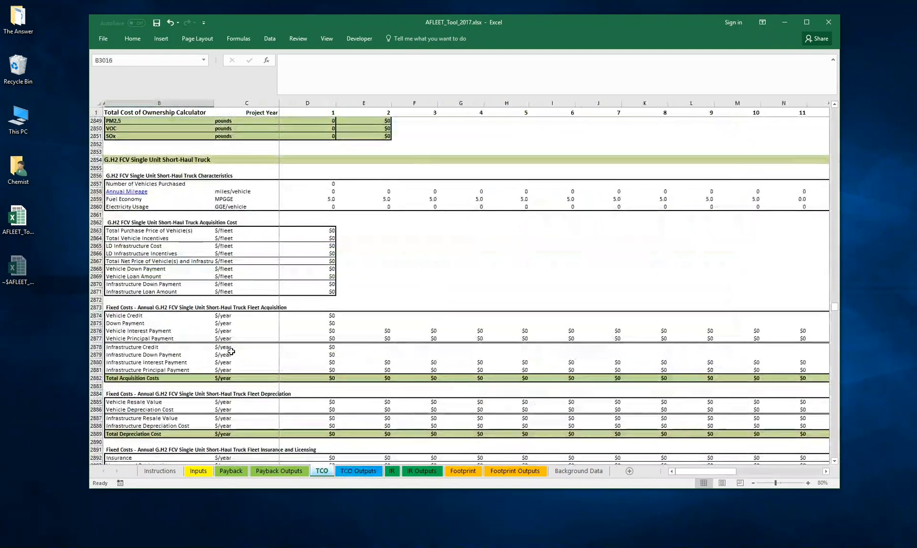
pyautogui.scroll(13, 238, 325)
pyautogui.click(198, 473)
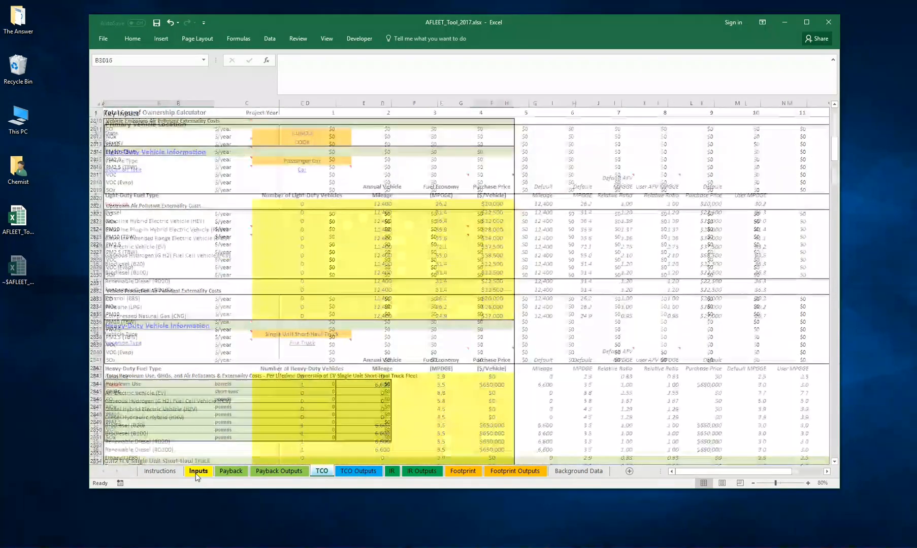